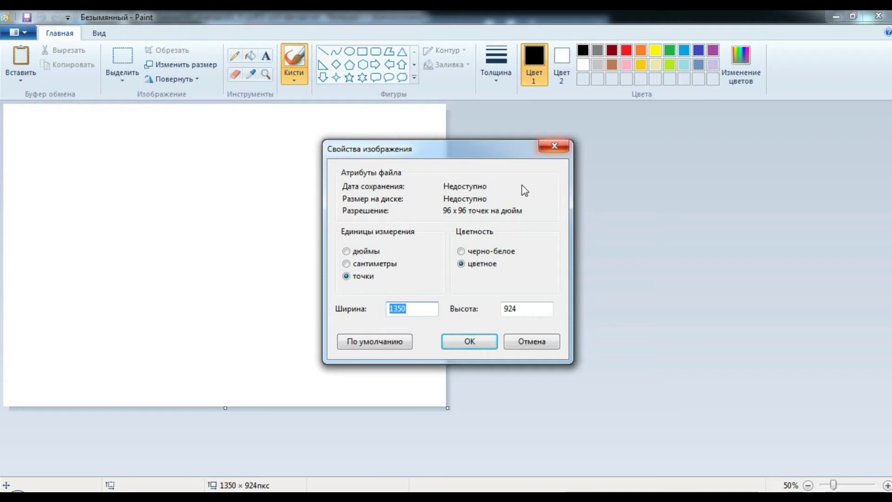
# - Close the image properties, view the program's About information, and close that window too
pyautogui.click(554, 147)
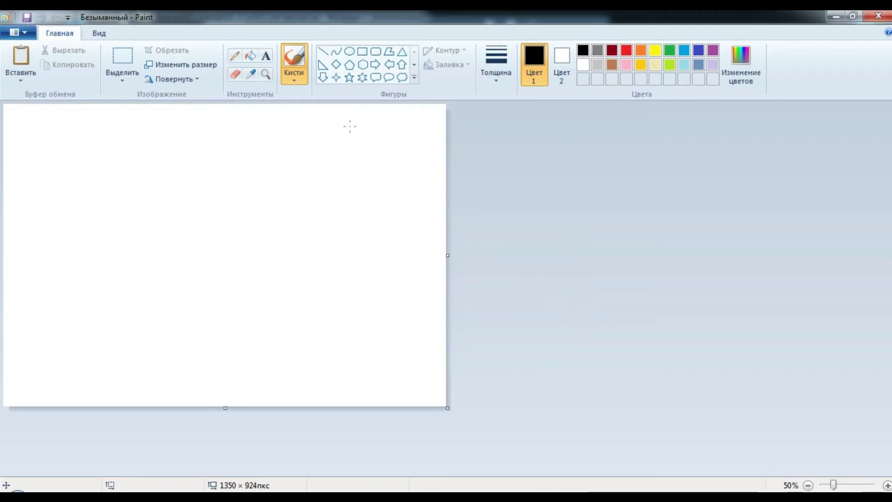
pyautogui.click(21, 32)
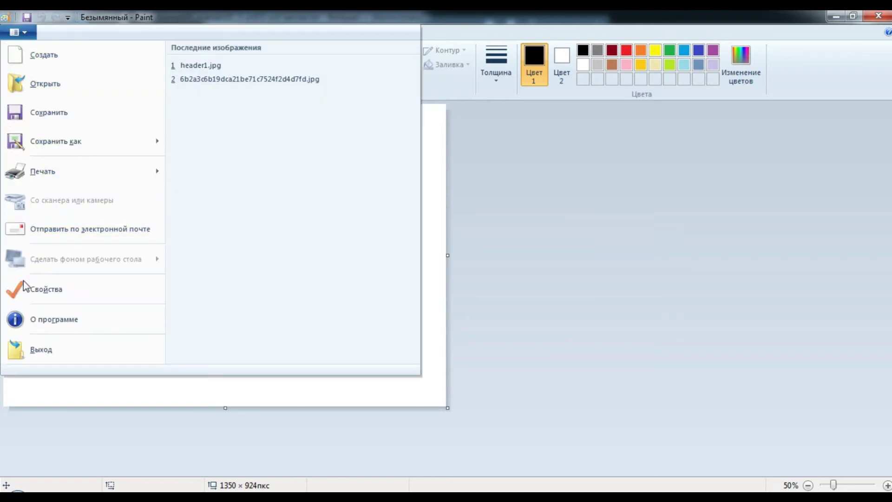
pyautogui.click(50, 330)
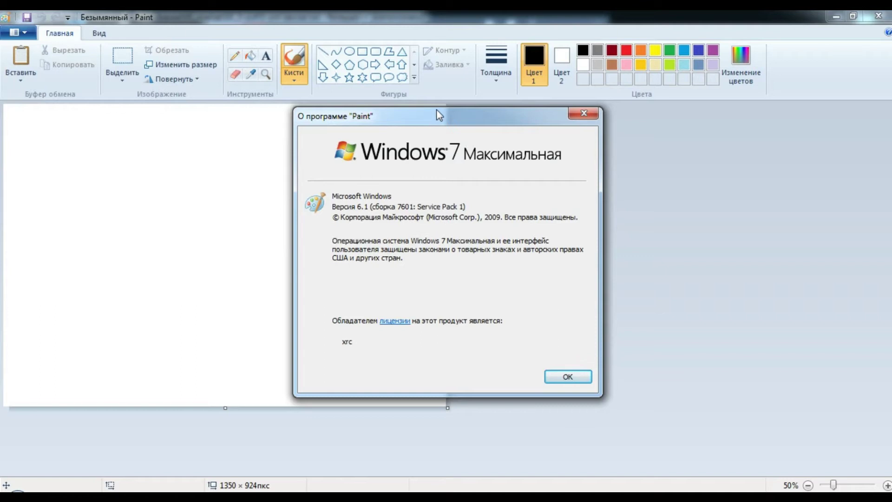
pyautogui.moveTo(433, 117); pyautogui.dragTo(433, 116)
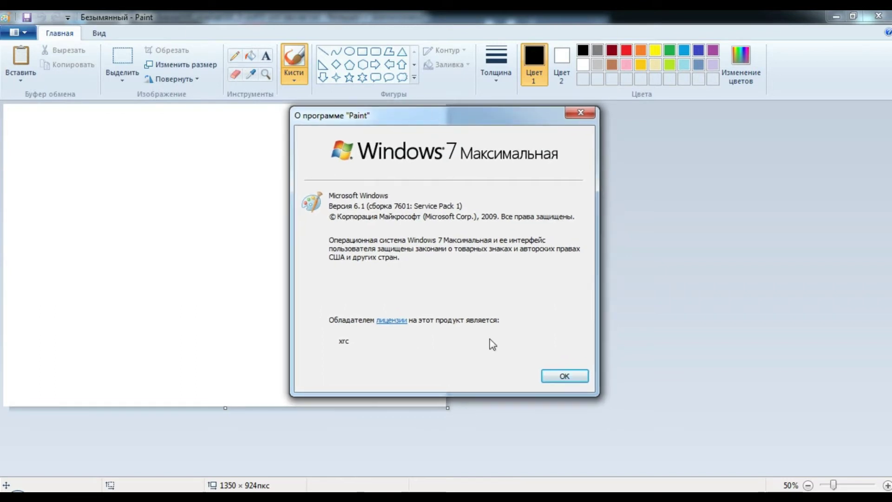
pyautogui.click(565, 379)
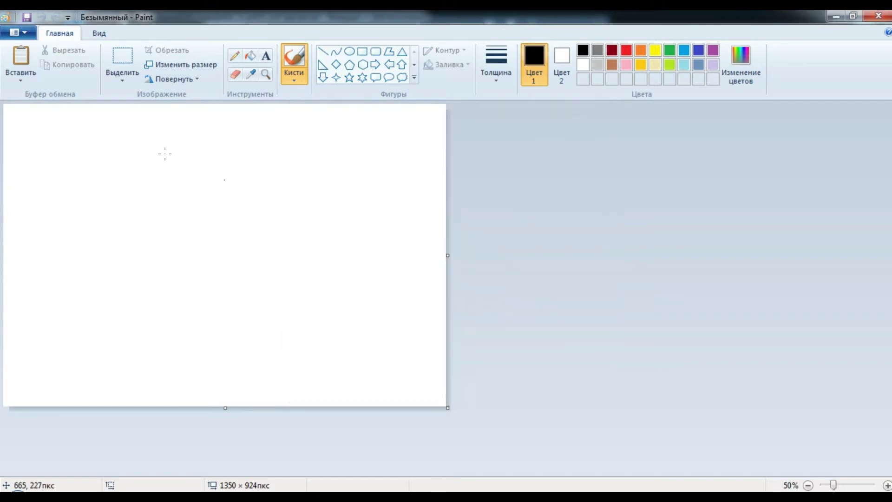
# - Exit Paint and start it again with a program search for "paint"
pyautogui.click(18, 32)
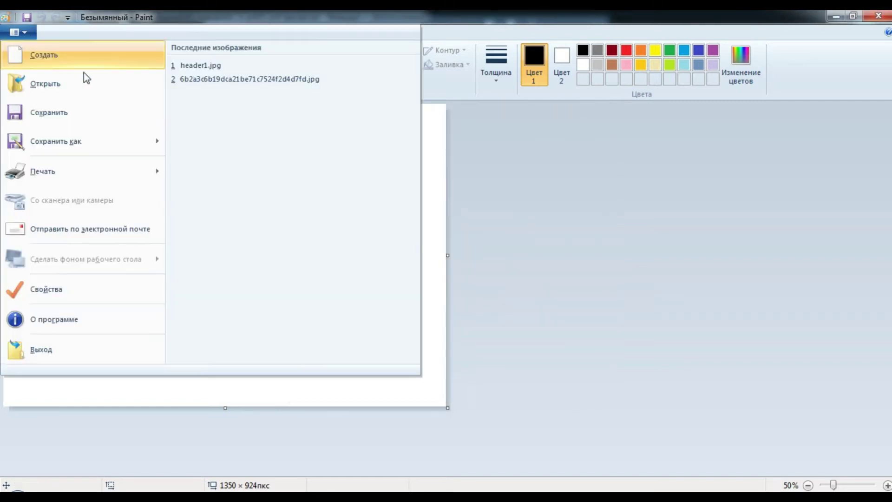
pyautogui.click(44, 345)
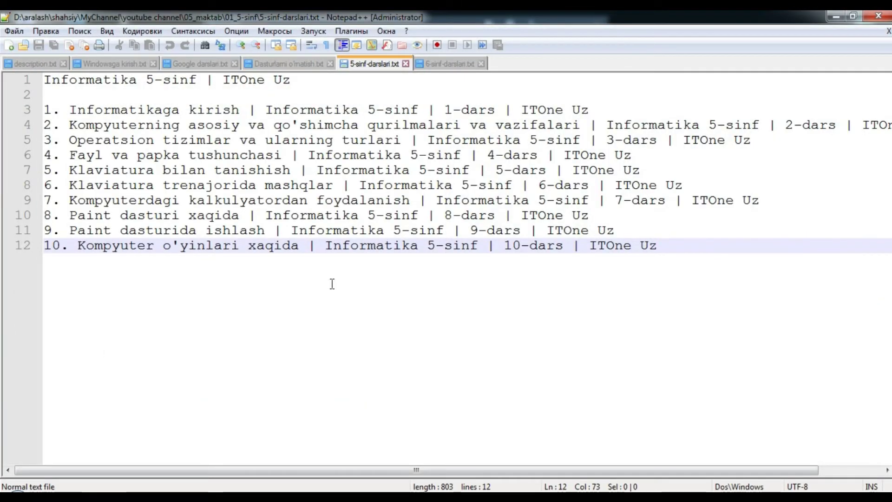
pyautogui.press('super')
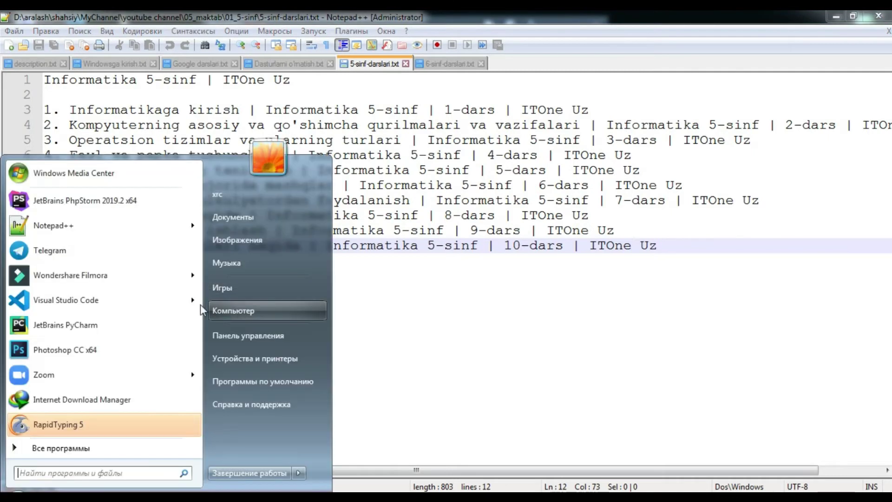
pyautogui.write('pai')
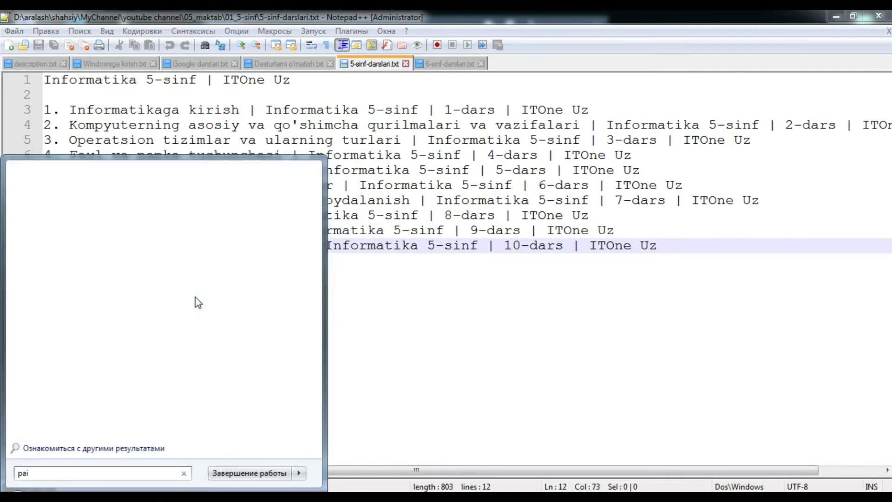
pyautogui.write('nt')
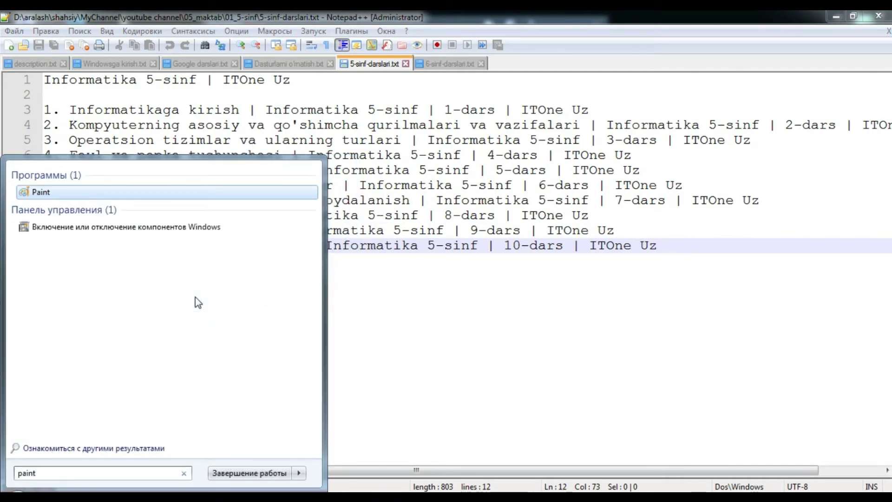
pyautogui.press('Return')
pyautogui.scroll(-1, 298, 215)
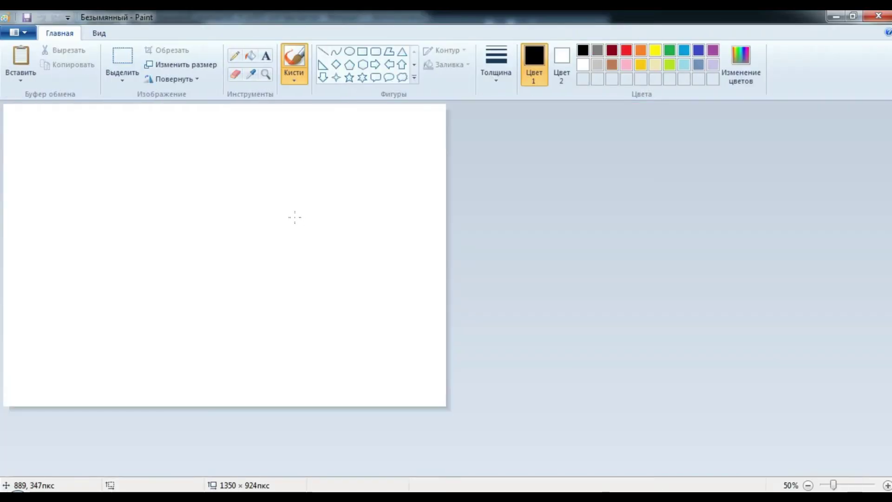
pyautogui.scroll(-1, 298, 215)
pyautogui.scroll(1, 298, 215)
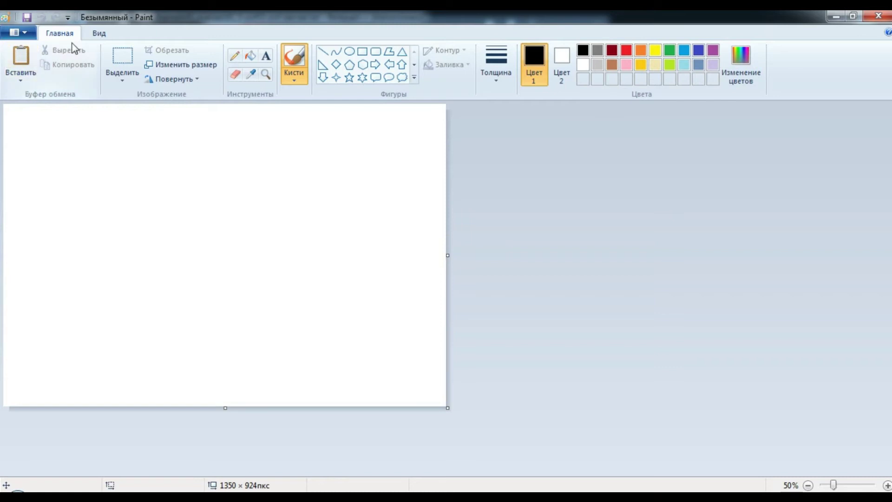
# - Try out zooming the canvas in and out, view the picture full screen, and return to the normal view
pyautogui.click(98, 33)
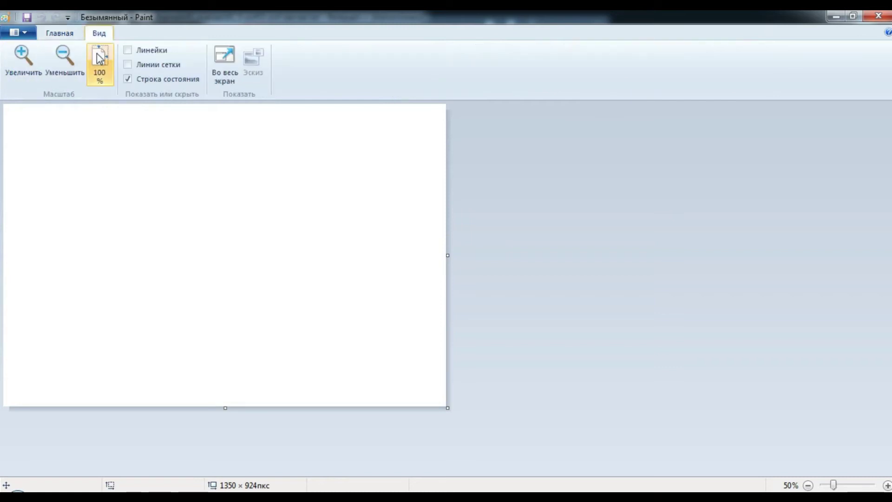
pyautogui.click(64, 55)
pyautogui.click(25, 57)
pyautogui.click(25, 56)
pyautogui.click(62, 58)
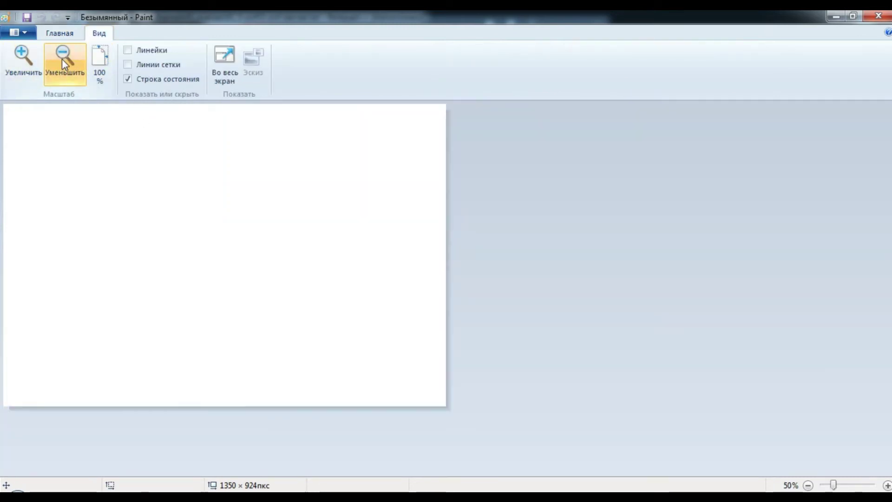
pyautogui.click(231, 58)
pyautogui.click(243, 80)
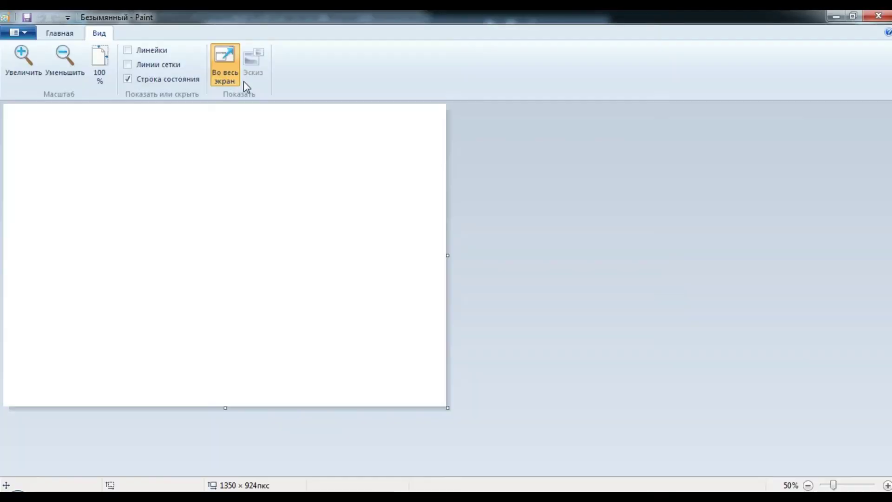
# - Show the rulers and gridlines around the canvas, and hide the gridlines again
pyautogui.click(128, 52)
pyautogui.click(128, 65)
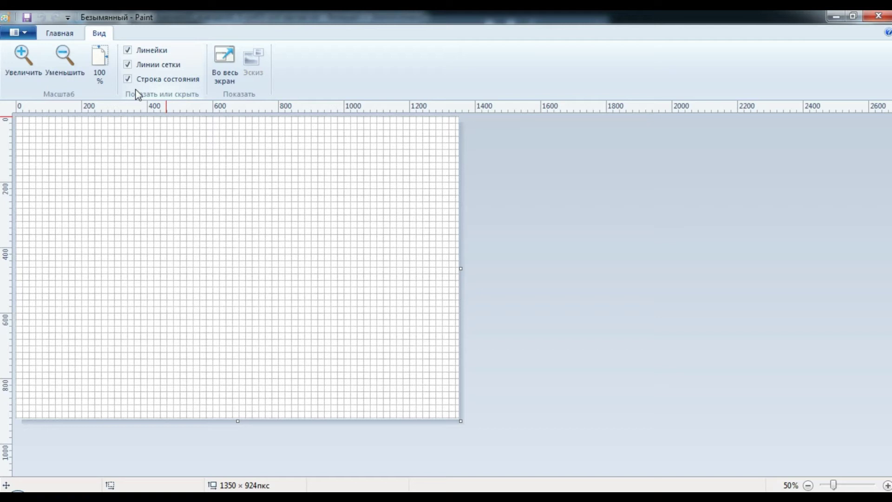
pyautogui.click(126, 65)
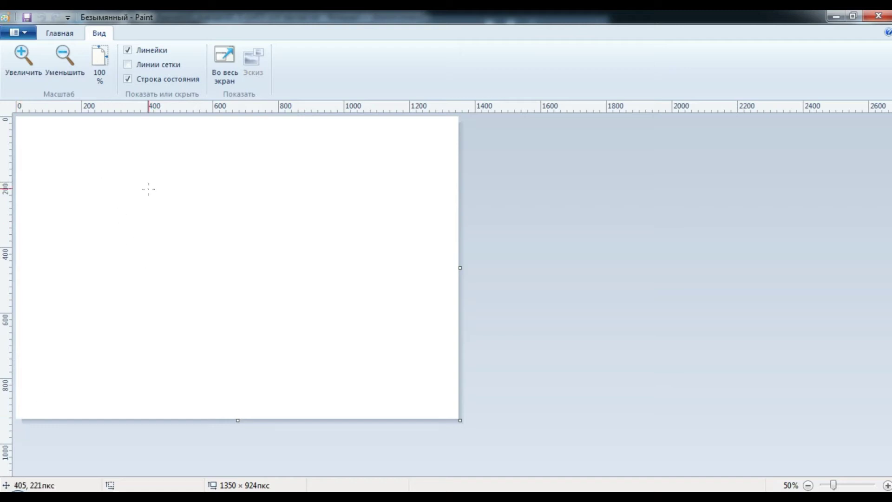
# - Switch the rulers off and back on twice
pyautogui.click(64, 33)
pyautogui.click(99, 34)
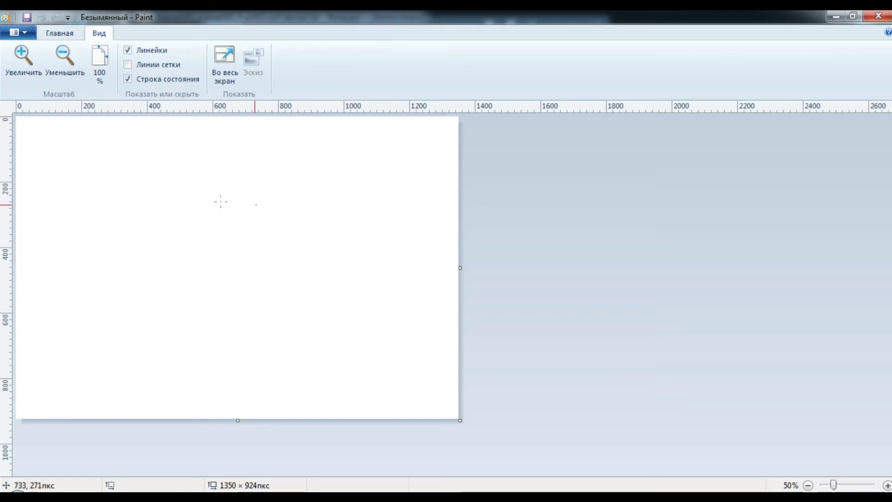
pyautogui.click(130, 51)
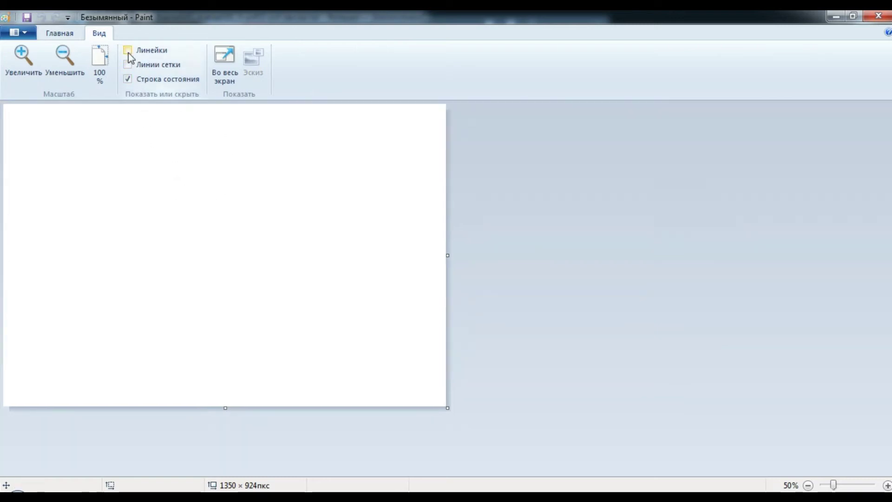
pyautogui.click(129, 51)
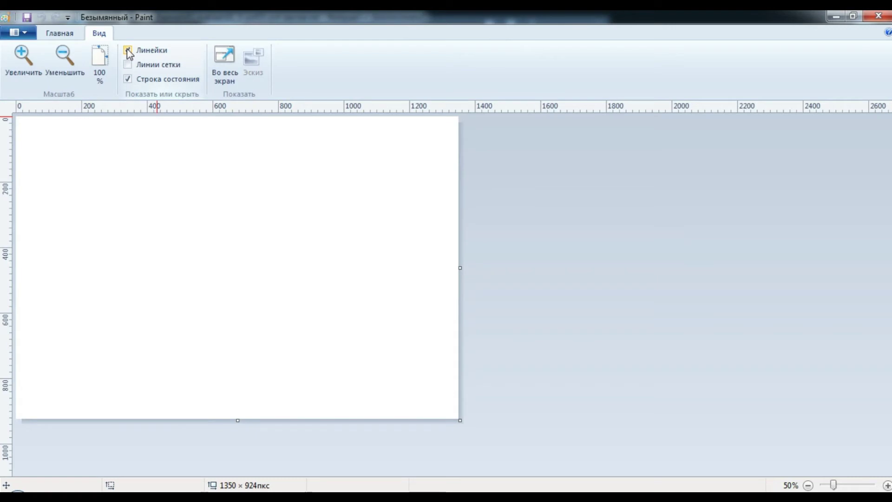
pyautogui.click(130, 51)
pyautogui.click(128, 52)
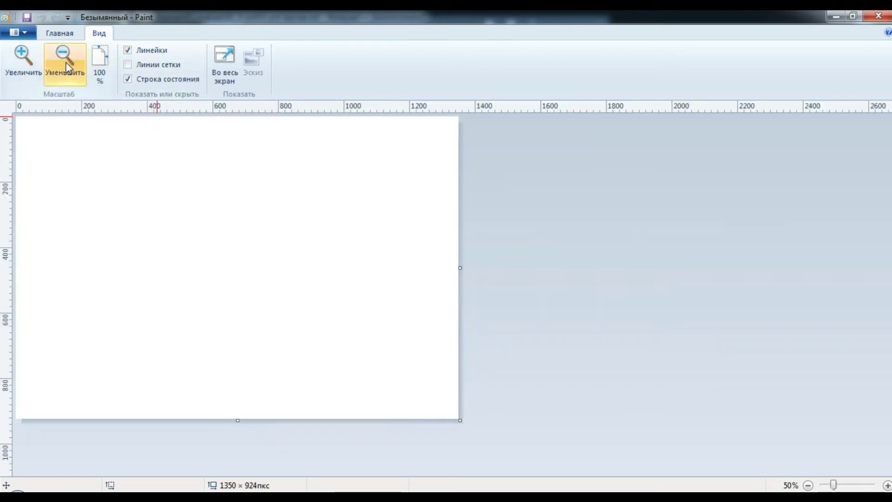
# - Look through the paste options and the selection shapes and options
pyautogui.click(59, 33)
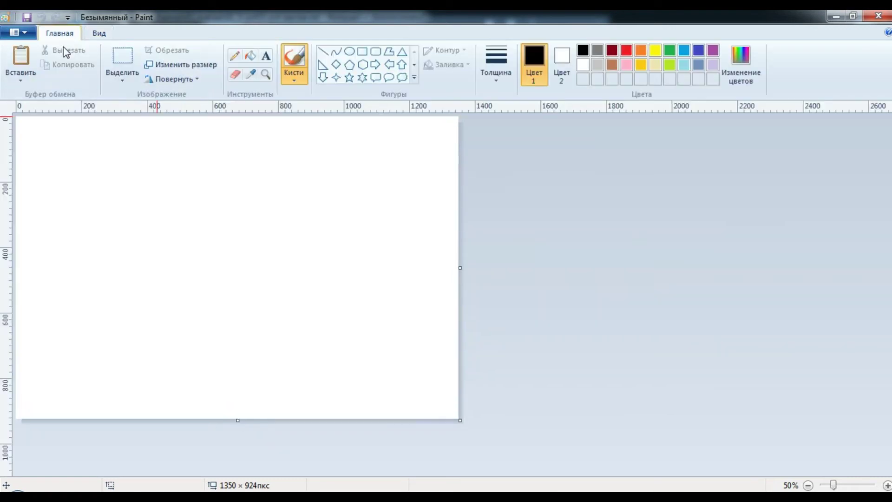
pyautogui.click(20, 78)
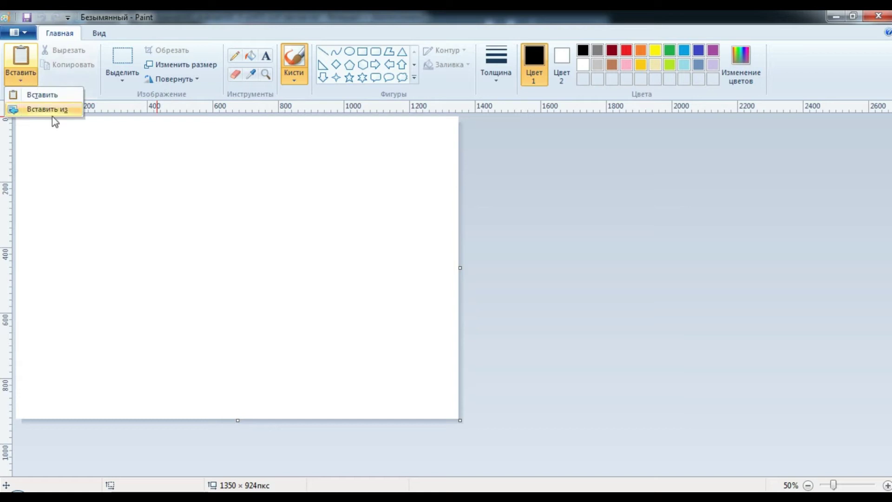
pyautogui.click(119, 213)
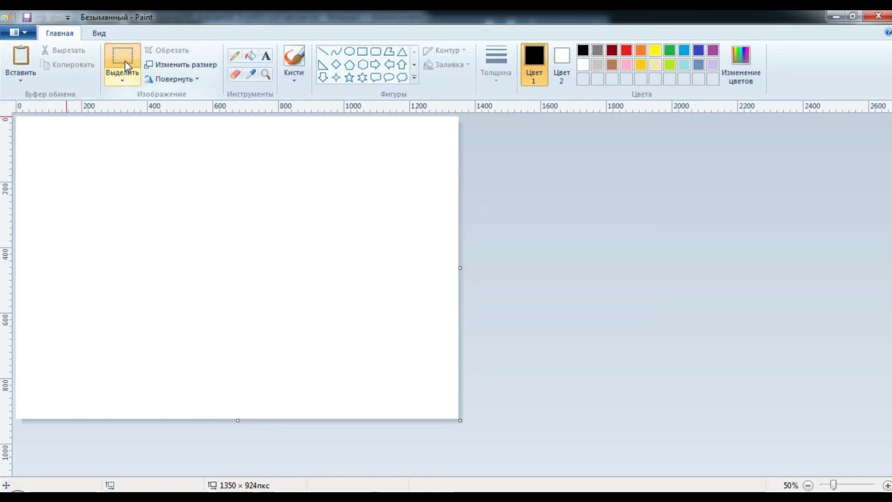
pyautogui.click(122, 75)
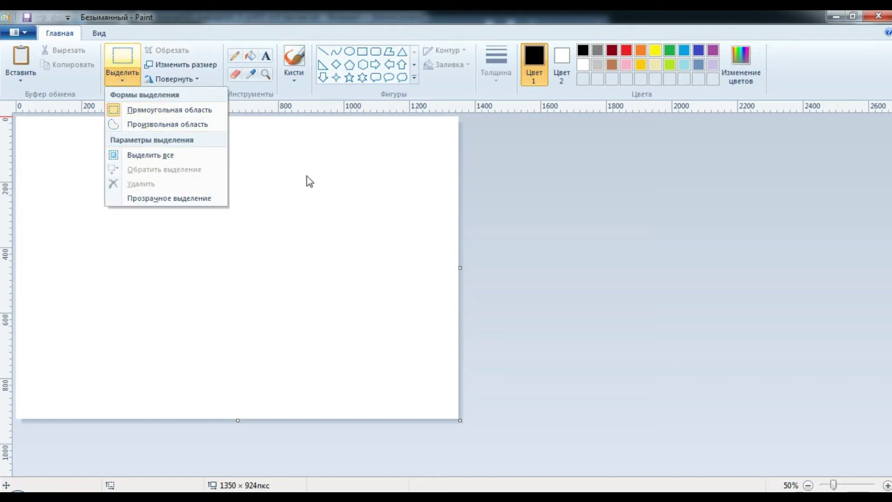
pyautogui.click(256, 20)
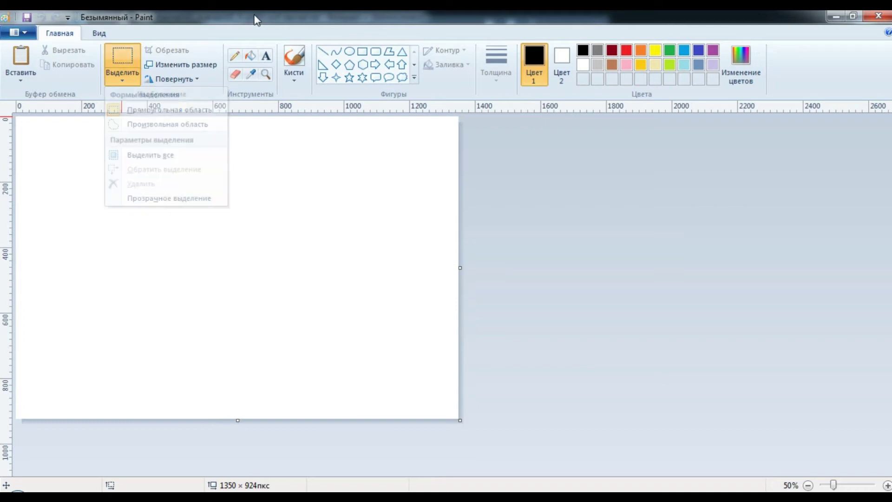
# - Examine the resize and skew settings in pixels and percentages, and dismiss them without applying
pyautogui.click(170, 67)
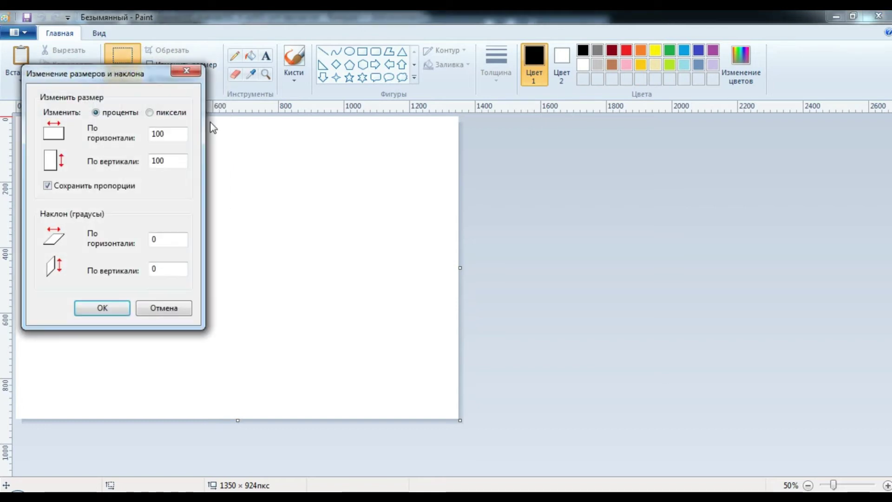
pyautogui.click(185, 70)
pyautogui.click(178, 72)
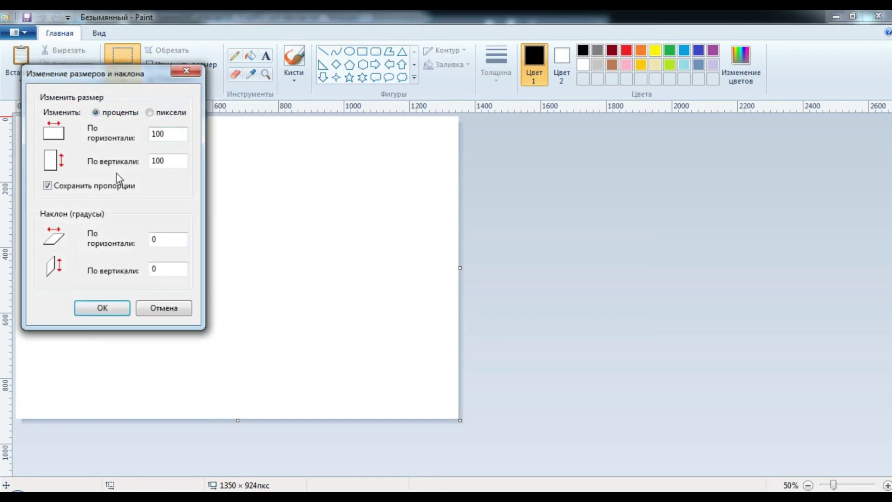
pyautogui.click(149, 112)
pyautogui.click(113, 114)
pyautogui.click(156, 306)
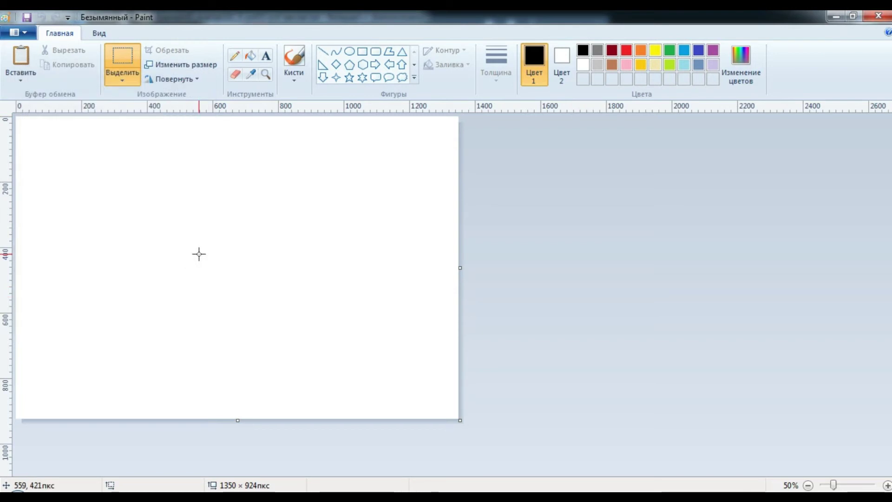
# - Shrink the canvas from its corner to 1024 × 800 pixels
pyautogui.moveTo(458, 419); pyautogui.dragTo(353, 379)
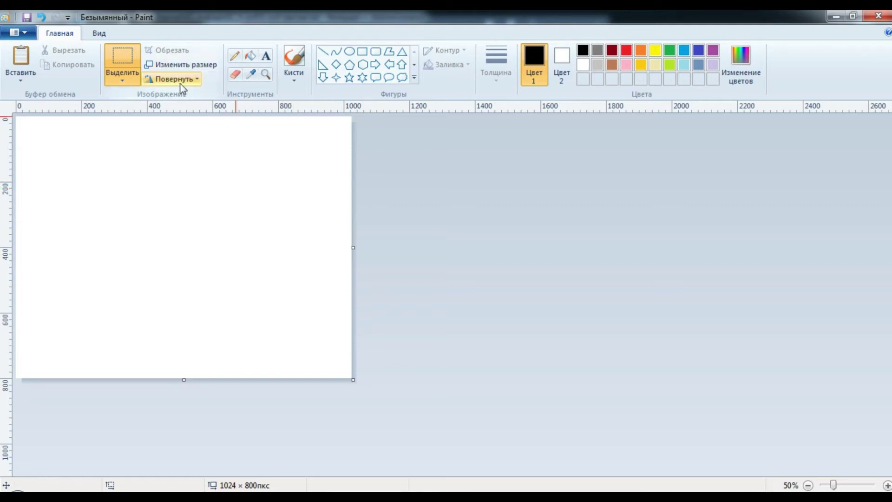
# - Review the options for rotating and flipping the image without applying any
pyautogui.click(199, 80)
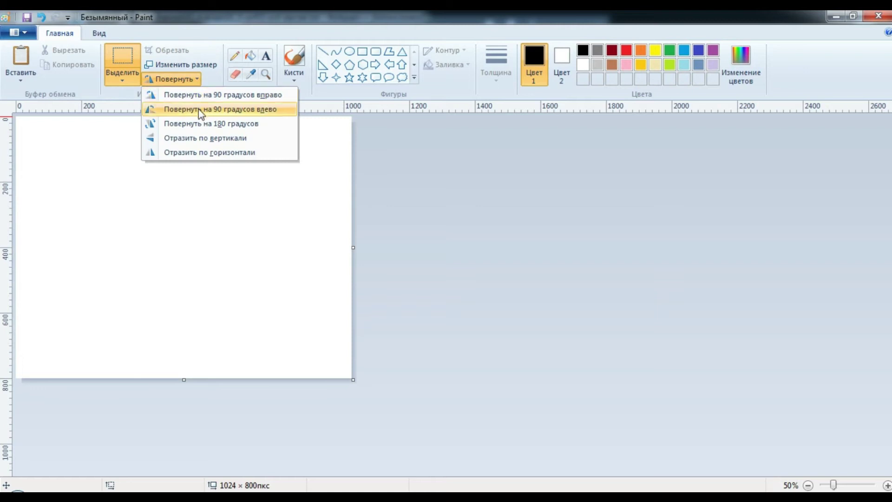
pyautogui.click(439, 250)
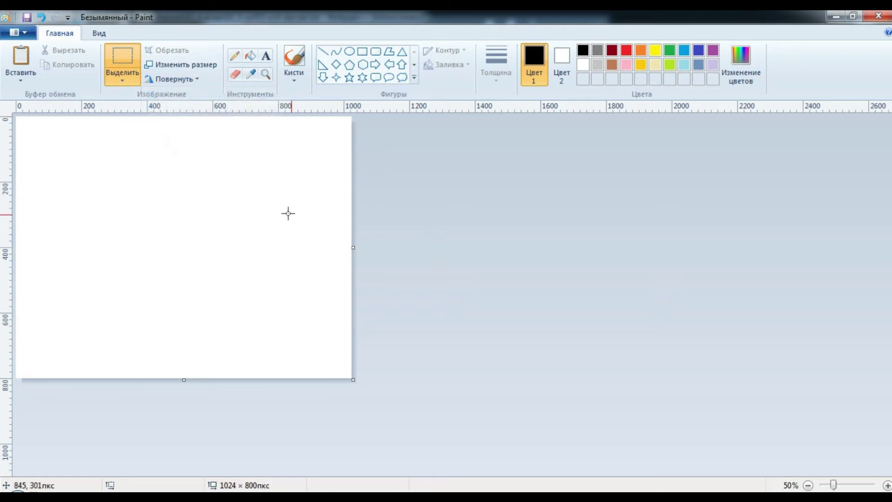
pyautogui.click(196, 80)
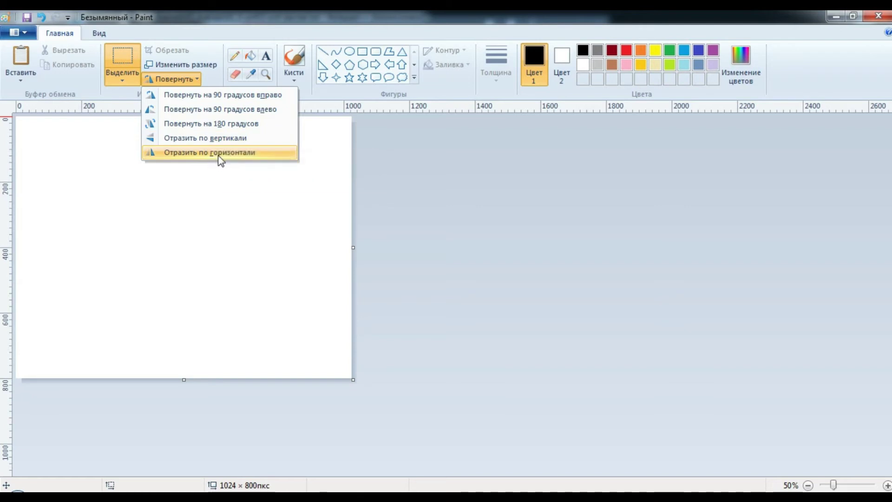
pyautogui.click(419, 168)
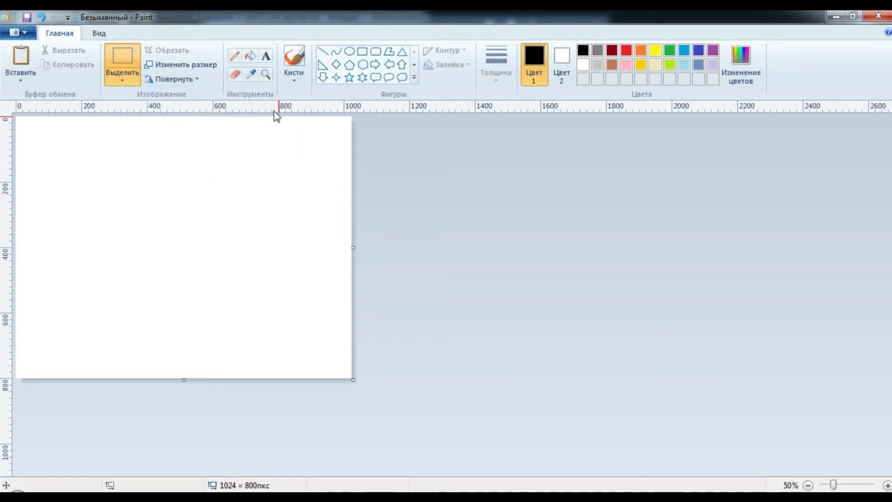
# - Select the Pencil, try all four line thicknesses and keep the second thickest
pyautogui.click(238, 57)
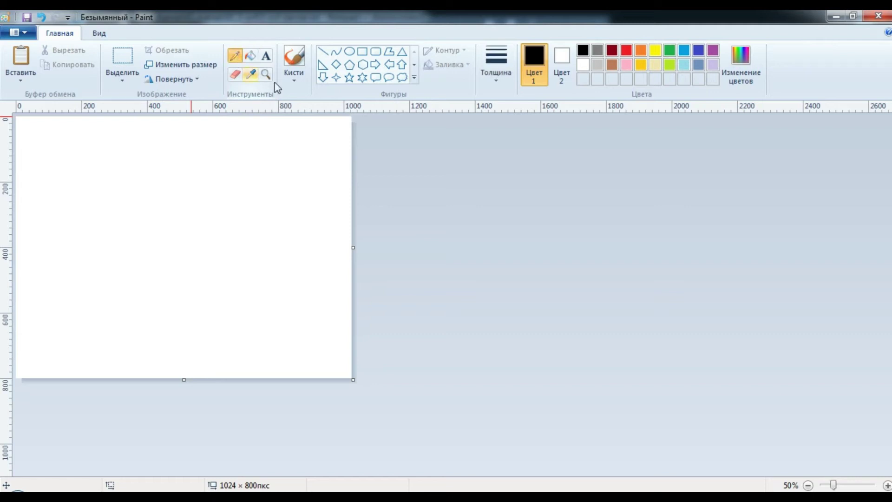
pyautogui.click(500, 81)
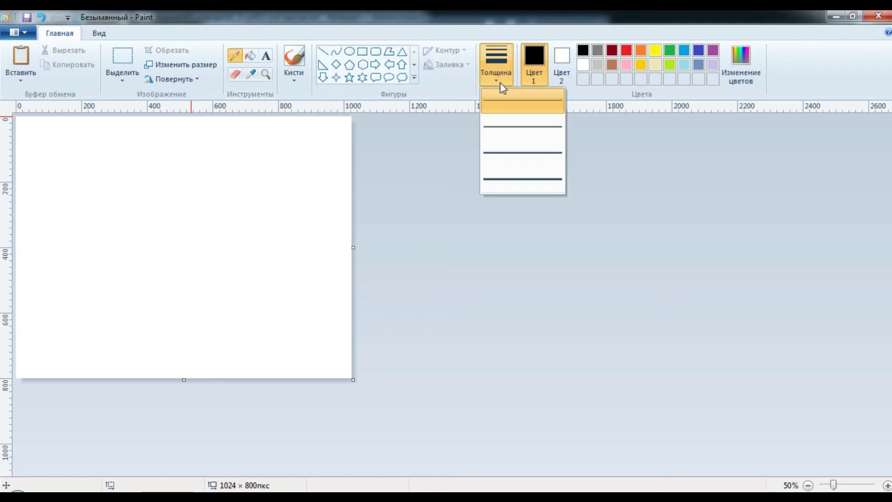
pyautogui.click(510, 127)
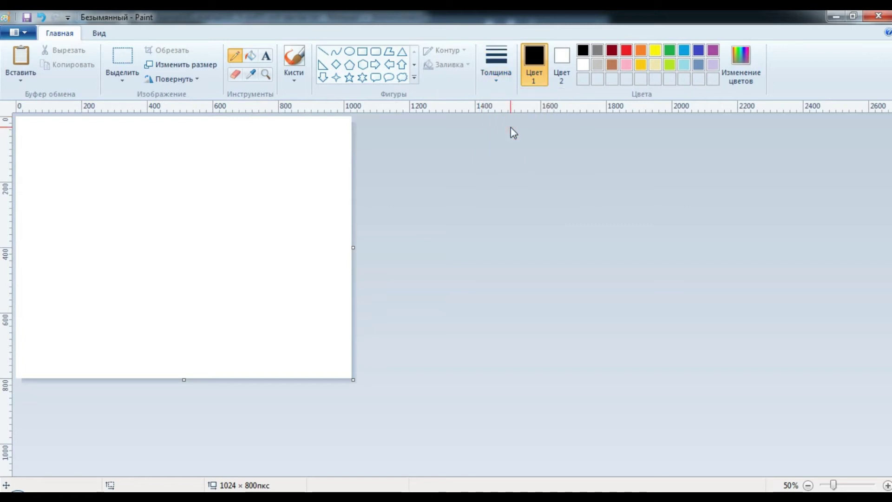
pyautogui.click(498, 84)
pyautogui.click(510, 107)
pyautogui.click(498, 86)
pyautogui.click(512, 173)
pyautogui.click(502, 85)
pyautogui.click(513, 153)
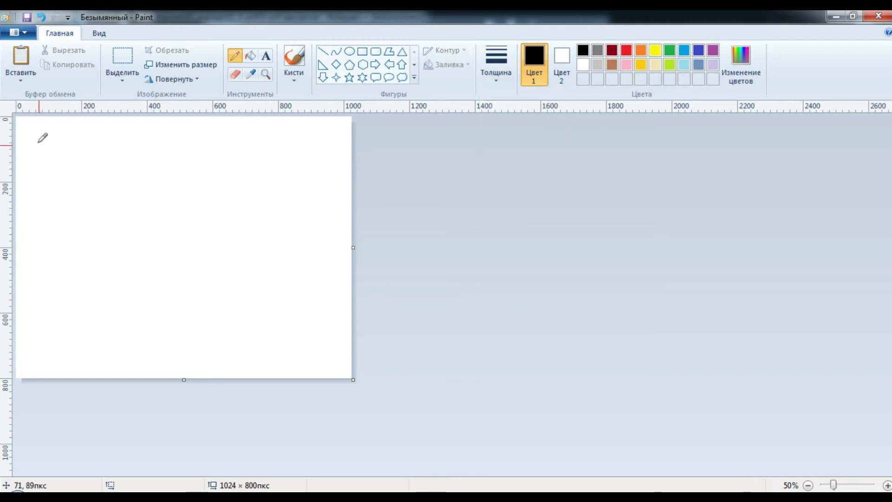
# - Handwrite "ITOne.uz" in black with the Pencil across the upper part of the canvas
pyautogui.moveTo(33, 132); pyautogui.dragTo(35, 176)
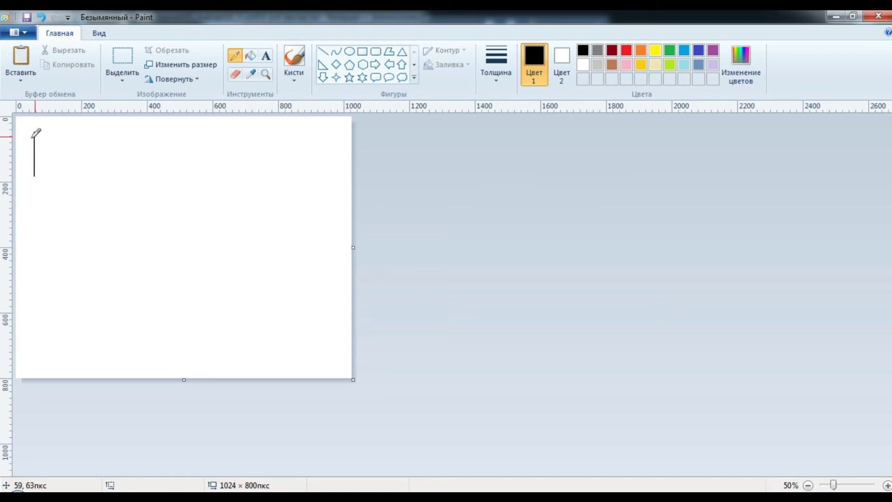
pyautogui.moveTo(24, 133); pyautogui.dragTo(40, 133)
pyautogui.moveTo(30, 175); pyautogui.dragTo(49, 174)
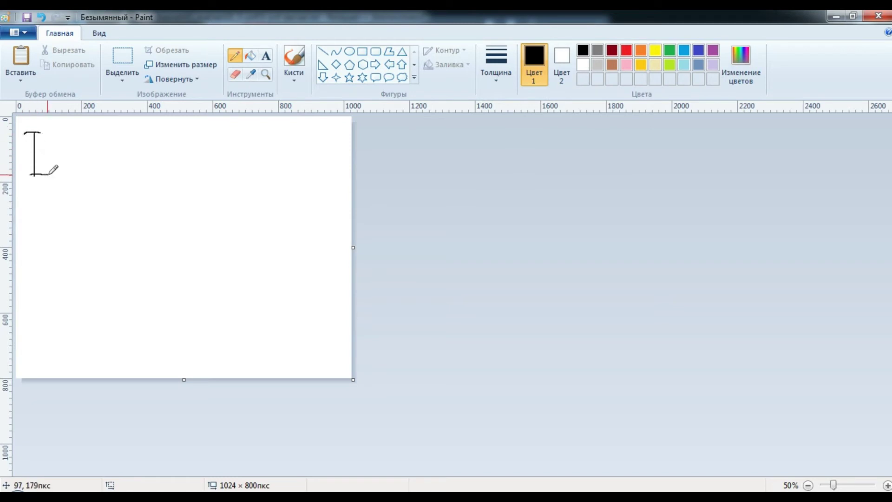
pyautogui.moveTo(71, 133); pyautogui.dragTo(70, 172)
pyautogui.moveTo(54, 134)
pyautogui.mouseDown()
pyautogui.moveTo(97, 138)
pyautogui.moveTo(129, 181)
pyautogui.moveTo(155, 155)
pyautogui.moveTo(119, 133)
pyautogui.mouseUp()
pyautogui.moveTo(166, 157)
pyautogui.mouseDown()
pyautogui.moveTo(174, 174)
pyautogui.moveTo(168, 161)
pyautogui.moveTo(187, 154)
pyautogui.moveTo(197, 176)
pyautogui.moveTo(225, 164)
pyautogui.moveTo(217, 153)
pyautogui.moveTo(206, 163)
pyautogui.moveTo(215, 181)
pyautogui.moveTo(275, 177)
pyautogui.moveTo(277, 152)
pyautogui.moveTo(281, 183)
pyautogui.moveTo(315, 156)
pyautogui.moveTo(309, 186)
pyautogui.moveTo(301, 181)
pyautogui.moveTo(330, 184)
pyautogui.mouseUp()
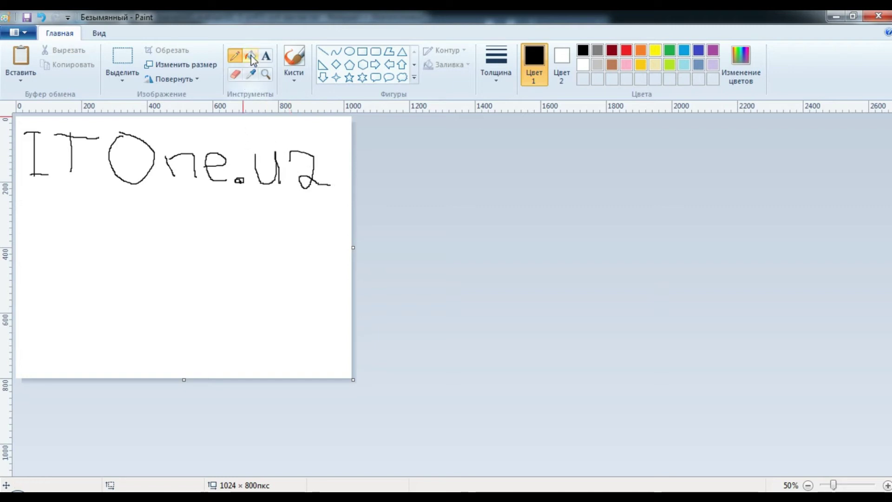
# - Handwrite "5-Sinf" in red with the thickest pencil line below the black text
pyautogui.click(624, 50)
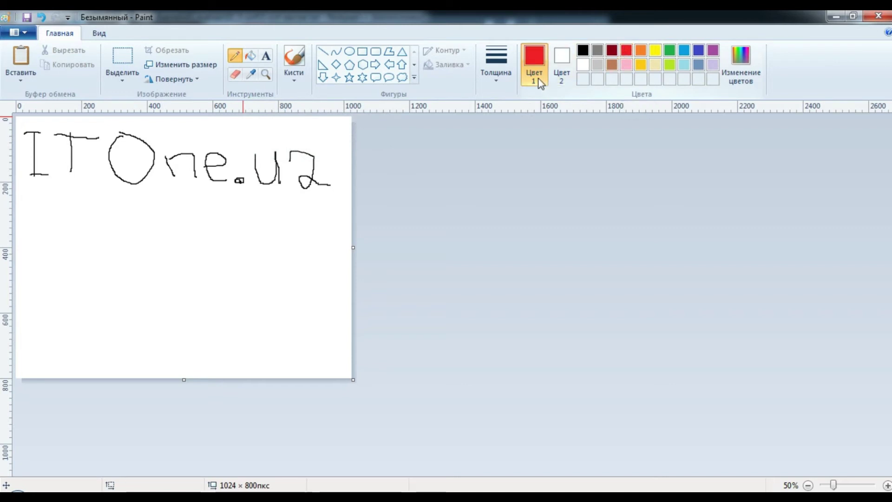
pyautogui.click(497, 67)
pyautogui.click(505, 178)
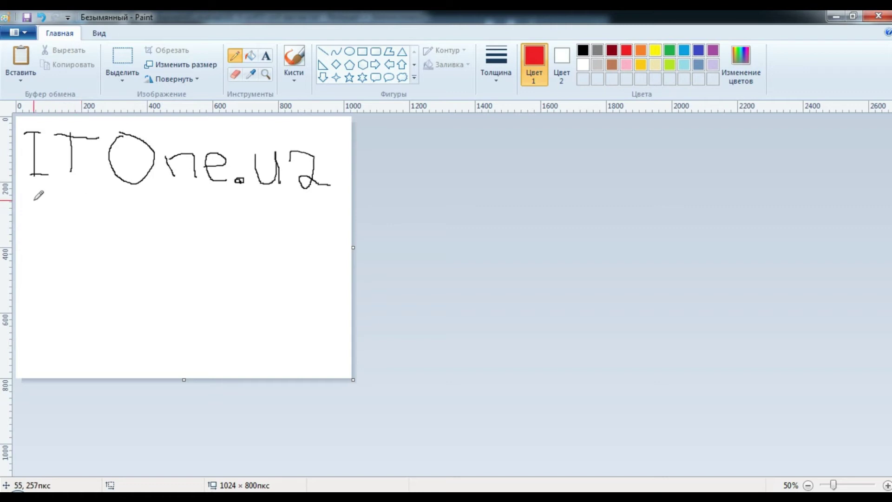
pyautogui.moveTo(37, 207)
pyautogui.mouseDown()
pyautogui.moveTo(58, 223)
pyautogui.moveTo(71, 242)
pyautogui.moveTo(42, 244)
pyautogui.moveTo(55, 197)
pyautogui.moveTo(115, 214)
pyautogui.moveTo(134, 204)
pyautogui.moveTo(175, 245)
pyautogui.moveTo(135, 239)
pyautogui.mouseUp()
pyautogui.moveTo(189, 208)
pyautogui.mouseDown()
pyautogui.moveTo(196, 231)
pyautogui.moveTo(228, 233)
pyautogui.moveTo(230, 244)
pyautogui.moveTo(227, 217)
pyautogui.moveTo(238, 212)
pyautogui.moveTo(254, 242)
pyautogui.moveTo(290, 192)
pyautogui.moveTo(289, 260)
pyautogui.moveTo(306, 236)
pyautogui.mouseUp()
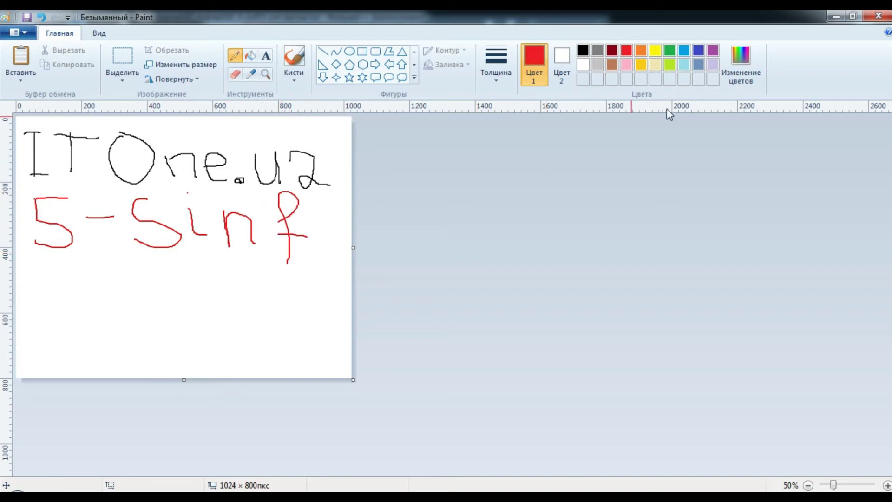
# - Try several custom colours in the palette editor and dismiss it without applying any
pyautogui.click(743, 69)
pyautogui.click(550, 225)
pyautogui.click(538, 199)
pyautogui.click(503, 181)
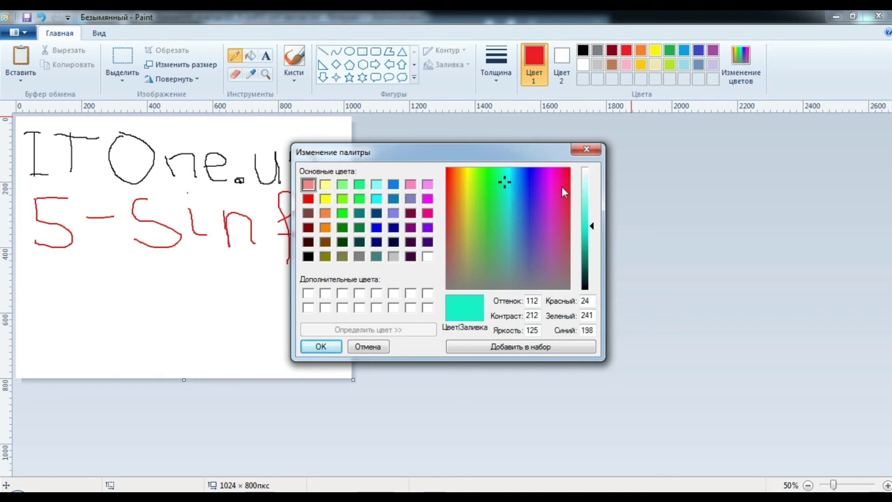
pyautogui.click(586, 148)
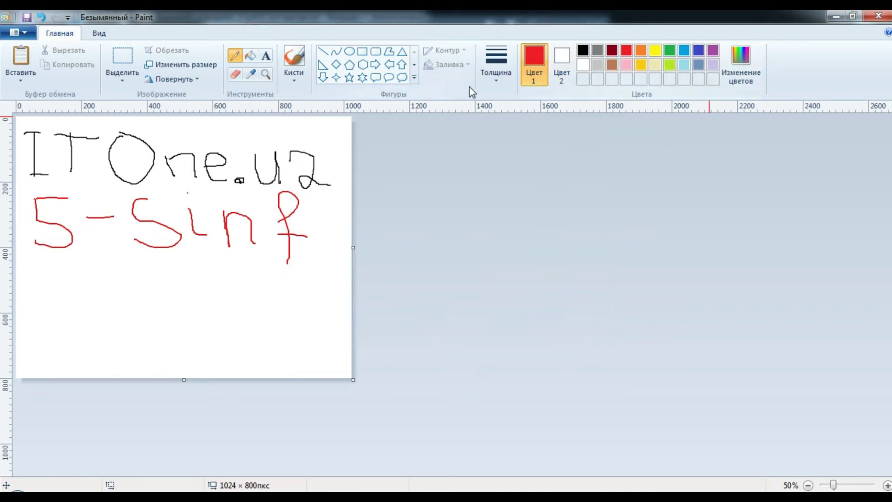
# - Fill the canvas background and the enclosed white areas of the handwriting with red
pyautogui.click(251, 56)
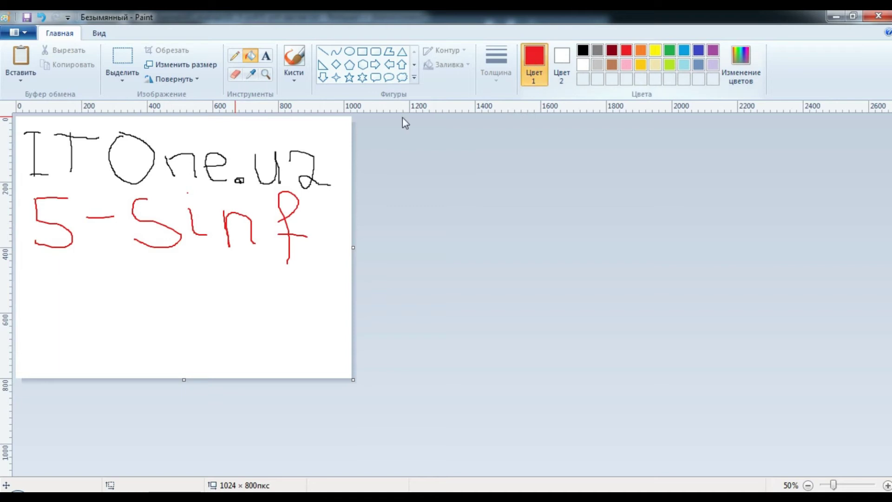
pyautogui.click(259, 204)
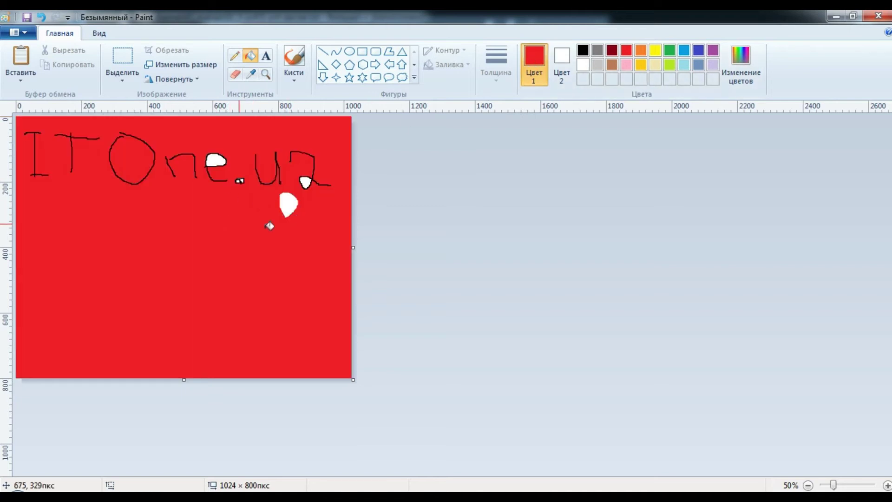
pyautogui.click(289, 205)
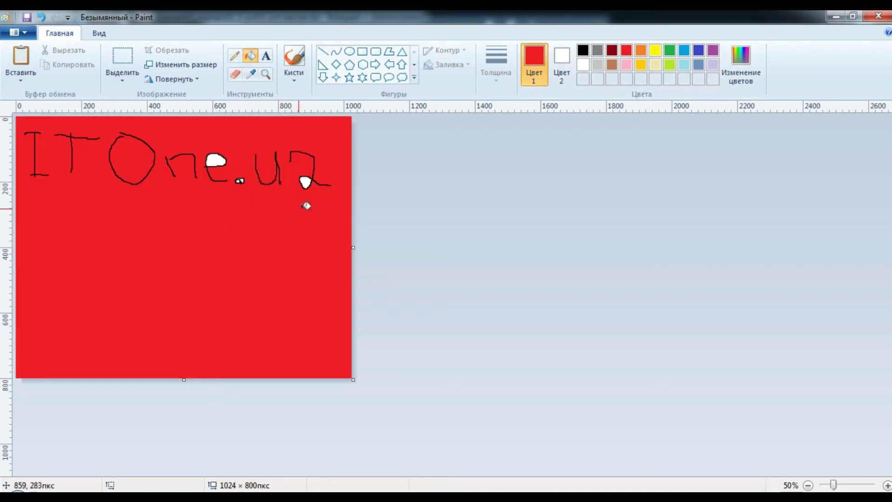
pyautogui.click(308, 183)
pyautogui.click(218, 162)
pyautogui.click(240, 181)
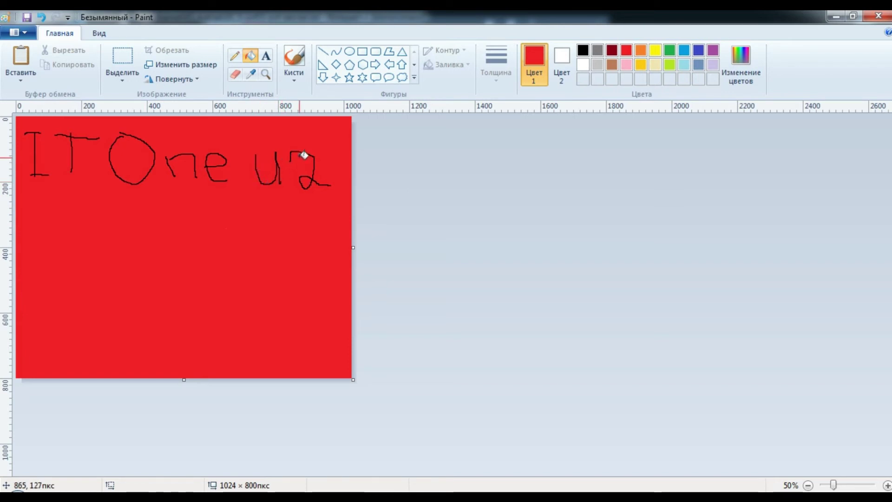
# - Make Color 1 active again and fill the black letters "T" and "I" with red
pyautogui.click(561, 65)
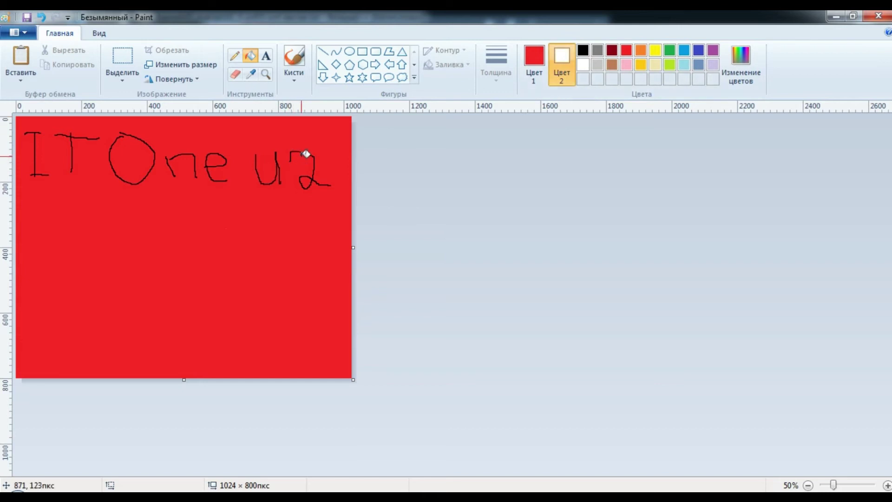
pyautogui.click(534, 63)
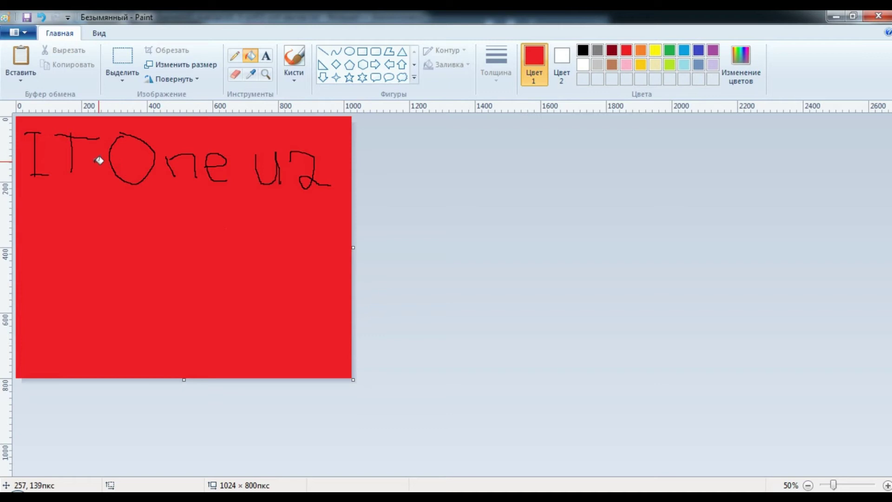
pyautogui.click(75, 138)
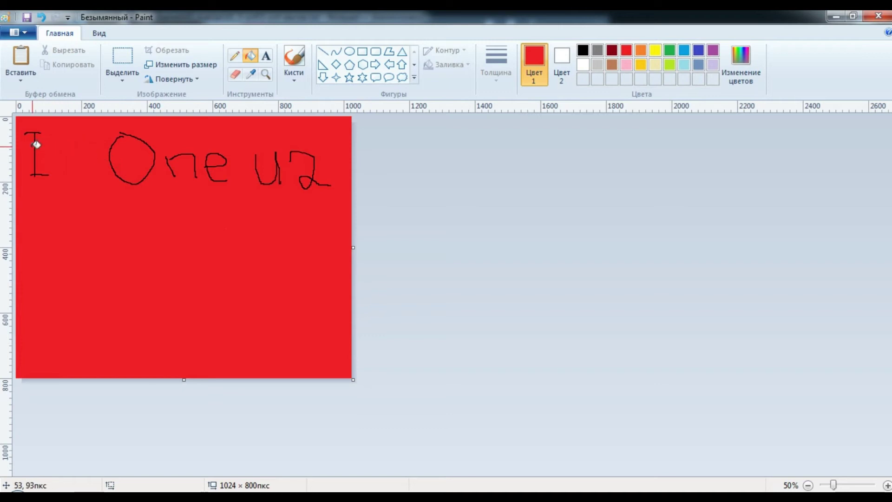
pyautogui.scroll(4, 35, 144)
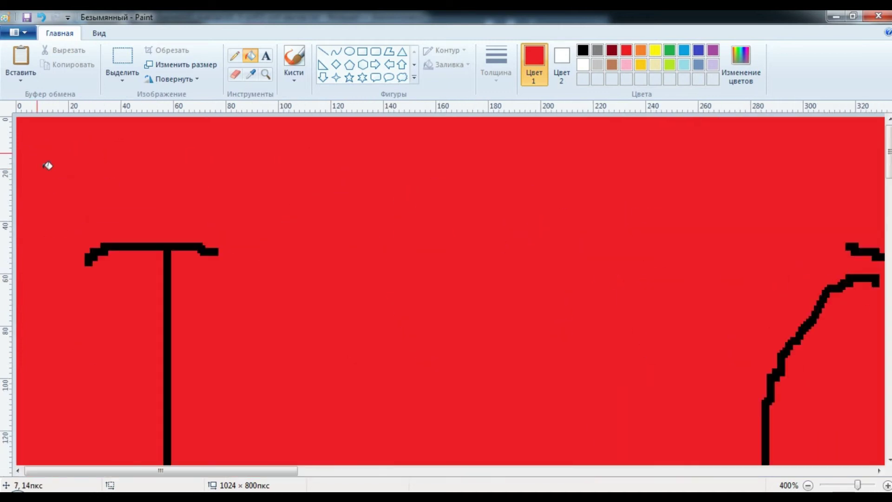
pyautogui.click(173, 248)
pyautogui.scroll(-4, 402, 229)
# - Fill the black outlines of the letters "O" and "n" with red
pyautogui.scroll(2, 271, 227)
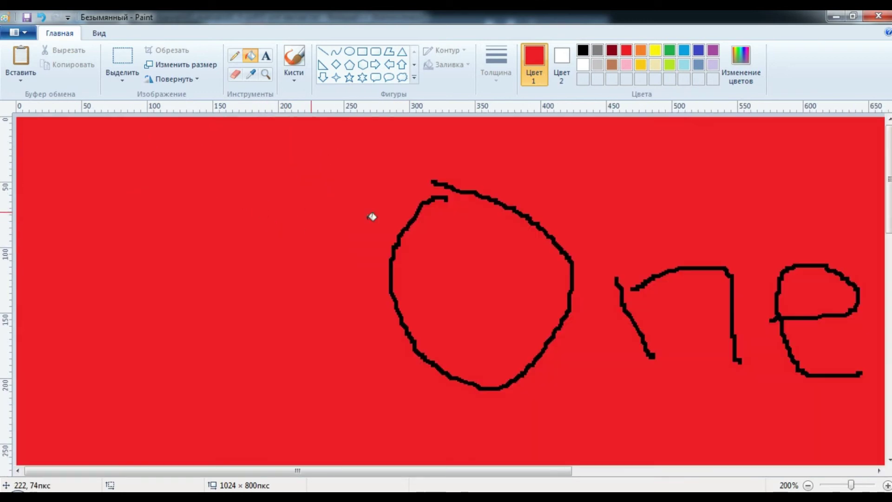
pyautogui.scroll(4, 468, 219)
pyautogui.moveTo(193, 470)
pyautogui.mouseDown()
pyautogui.moveTo(299, 472)
pyautogui.moveTo(356, 486)
pyautogui.mouseUp()
pyautogui.scroll(-5, 454, 352)
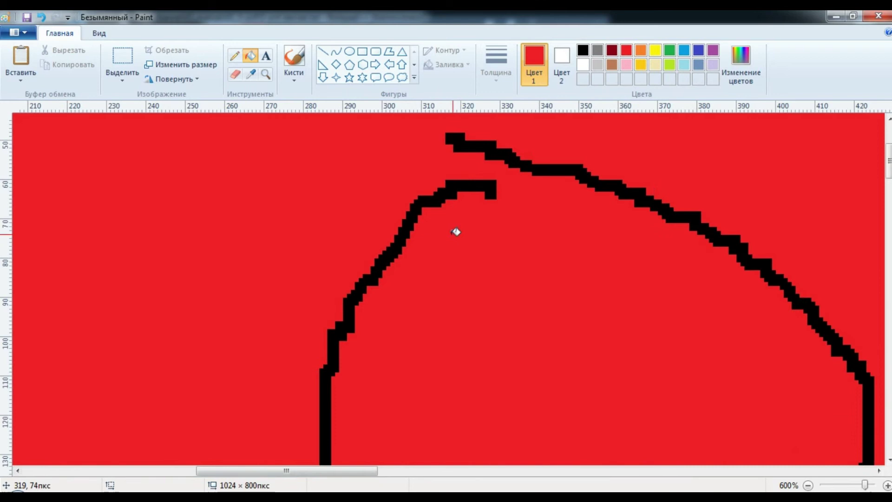
pyautogui.click(436, 207)
pyautogui.scroll(-9, 399, 381)
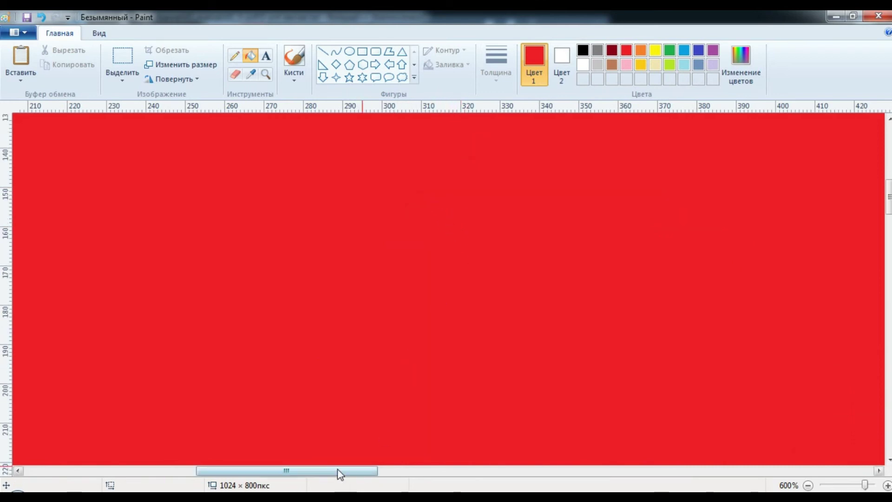
pyautogui.moveTo(378, 473); pyautogui.dragTo(547, 471)
pyautogui.click(552, 318)
pyautogui.click(435, 229)
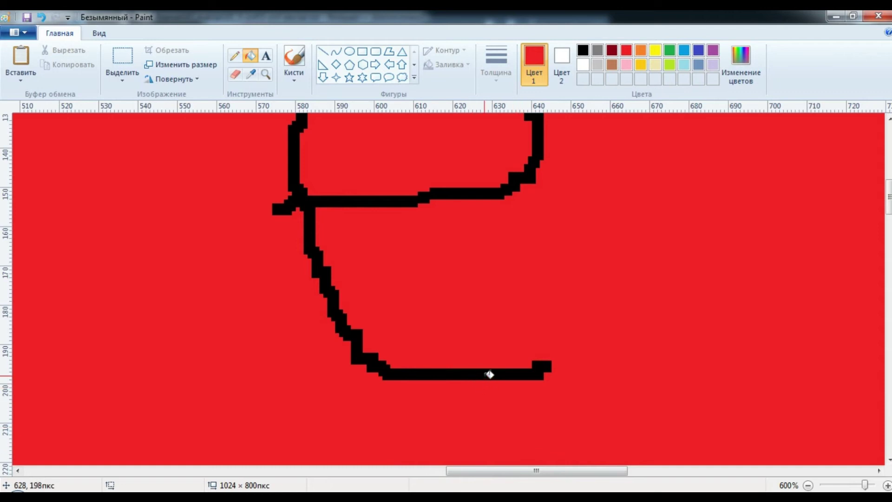
# - Fill the remaining black letters "e", "u" and "z" with red
pyautogui.click(489, 374)
pyautogui.moveTo(508, 472); pyautogui.dragTo(598, 471)
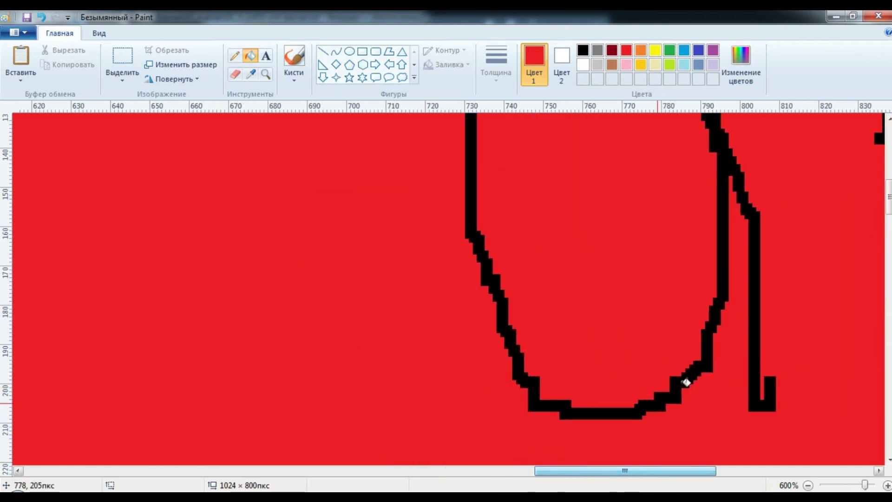
pyautogui.click(609, 413)
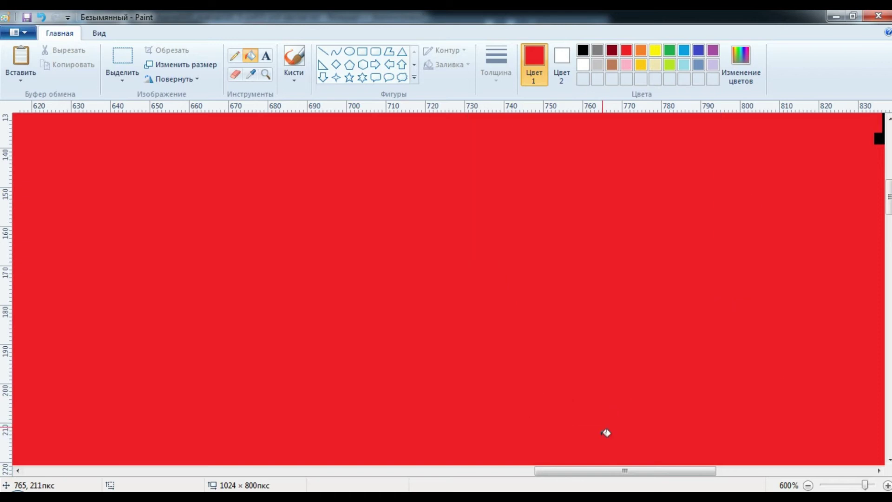
pyautogui.moveTo(601, 471)
pyautogui.mouseDown()
pyautogui.moveTo(671, 472)
pyautogui.moveTo(696, 446)
pyautogui.mouseUp()
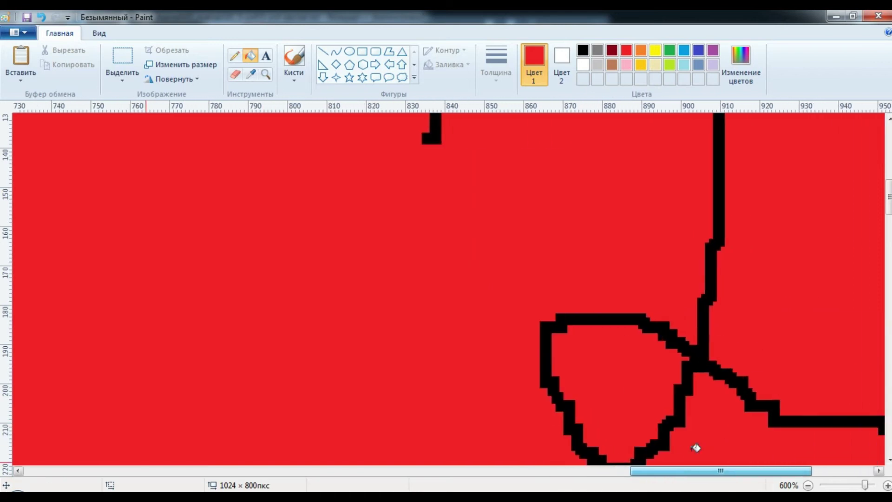
pyautogui.click(615, 320)
pyautogui.scroll(-7, 575, 362)
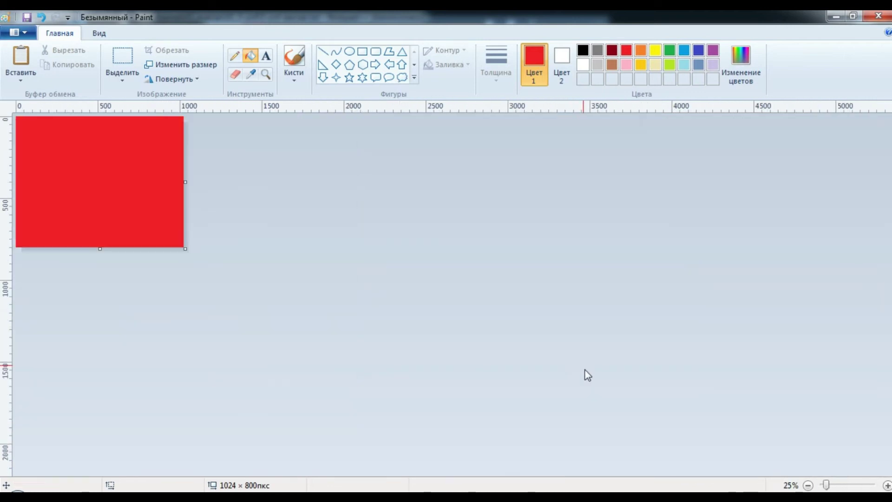
pyautogui.scroll(1, 233, 225)
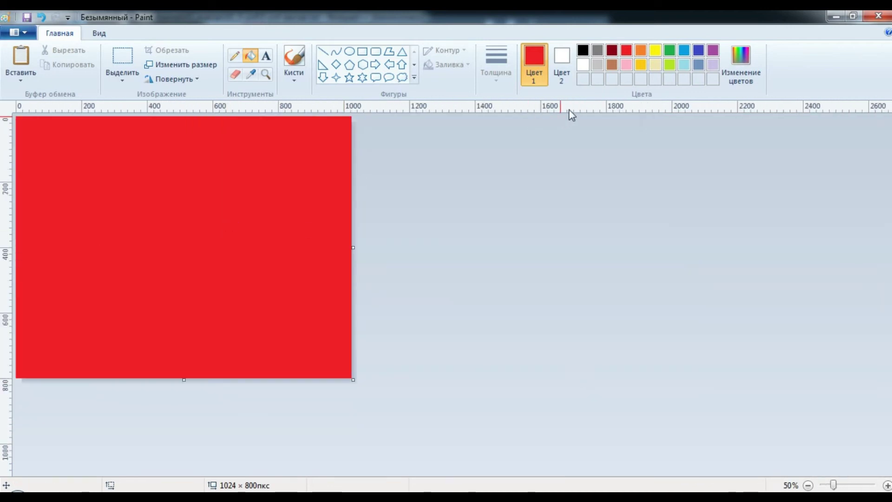
# - Use the Fill tool to recolour the whole canvas light grey, followed by indigo
pyautogui.click(234, 58)
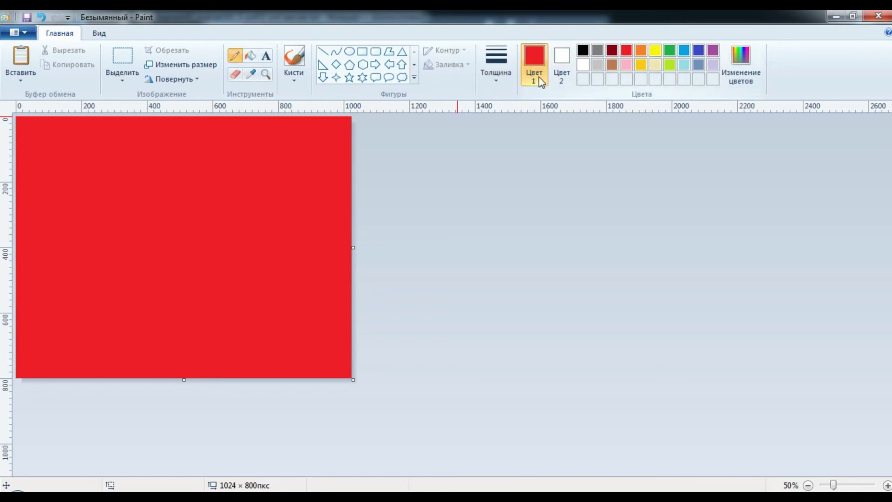
pyautogui.click(249, 56)
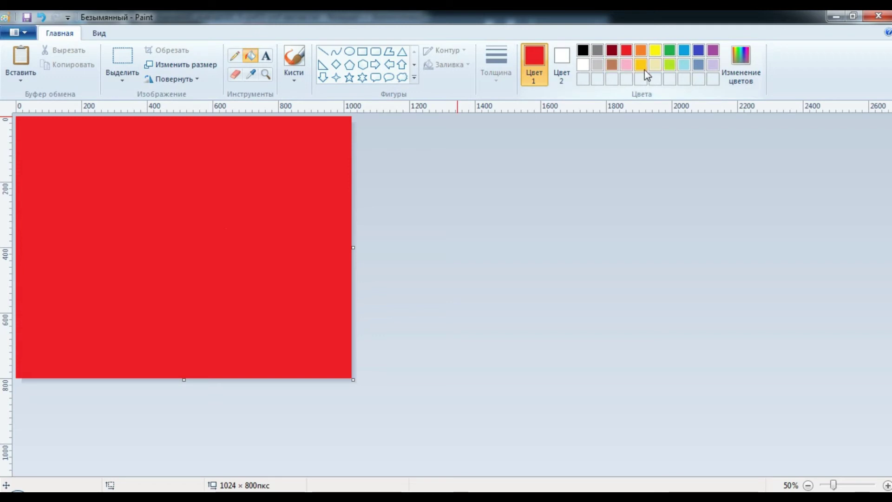
pyautogui.click(599, 65)
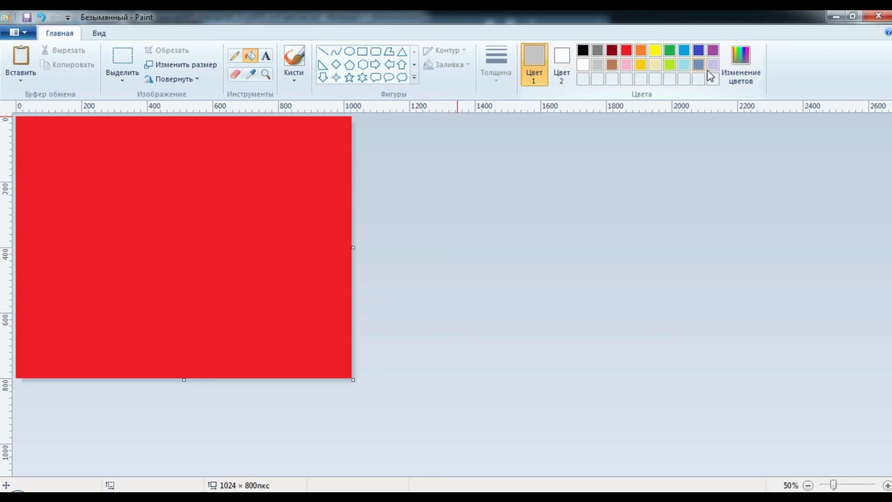
pyautogui.click(232, 161)
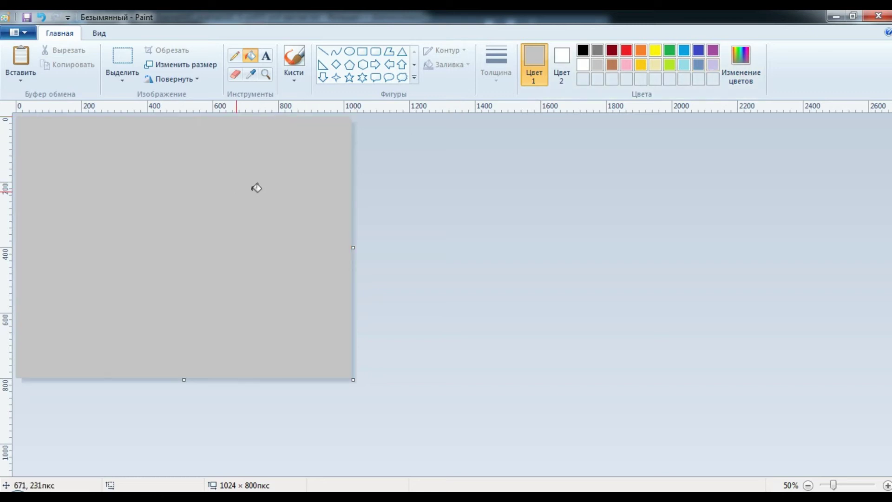
pyautogui.click(698, 50)
pyautogui.click(293, 173)
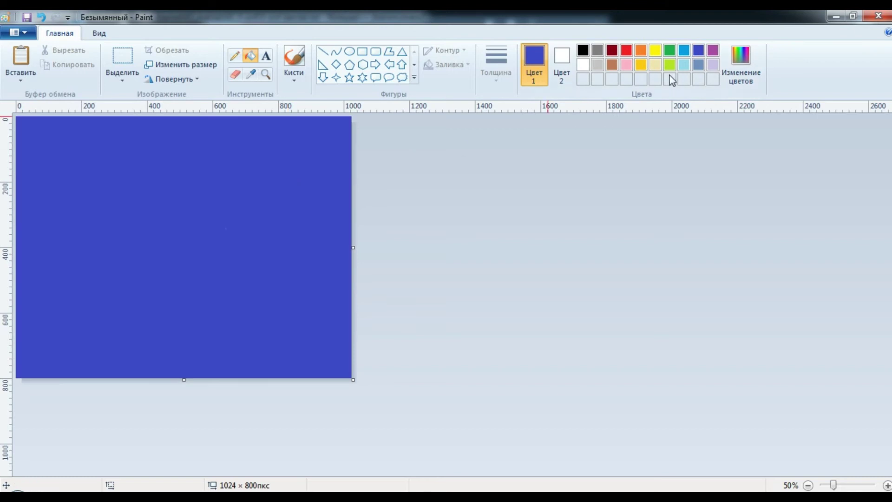
# - Define a custom light violet-blue colour (red 124, green 132, blue 220) and fill the whole canvas with it
pyautogui.click(742, 60)
pyautogui.moveTo(596, 229)
pyautogui.mouseDown()
pyautogui.moveTo(593, 201)
pyautogui.moveTo(595, 212)
pyautogui.mouseUp()
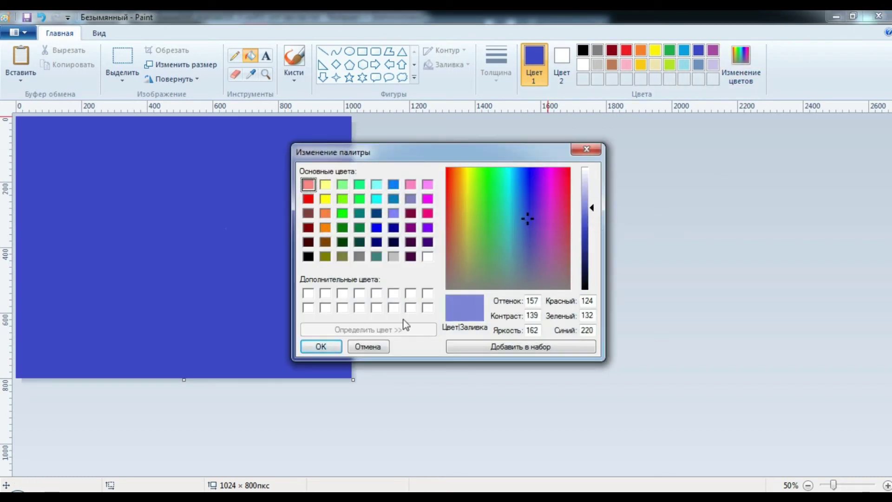
pyautogui.click(327, 347)
pyautogui.click(183, 235)
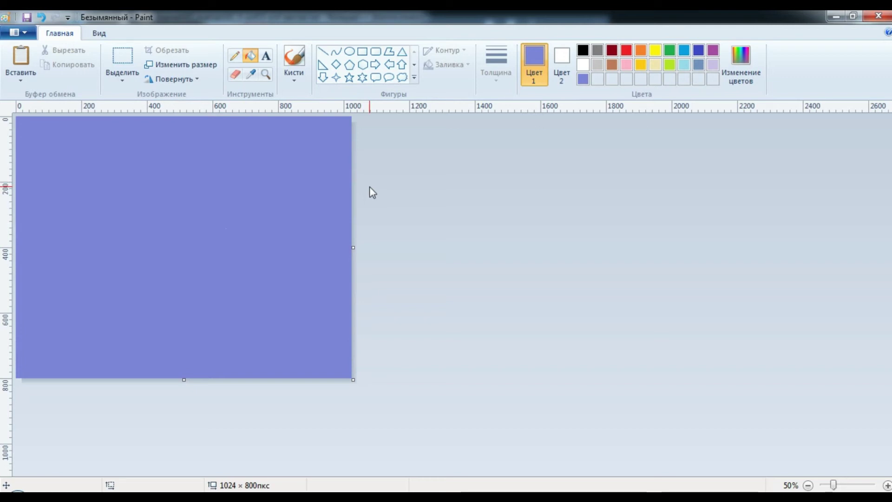
# - Handwrite "ITOne.uz" across the upper part of the canvas with the Pencil in red at the thickest line width
pyautogui.click(235, 56)
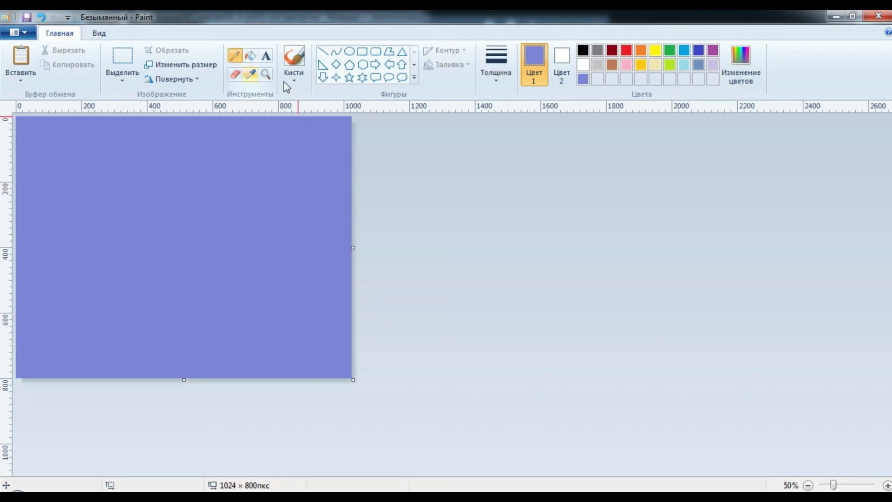
pyautogui.click(626, 52)
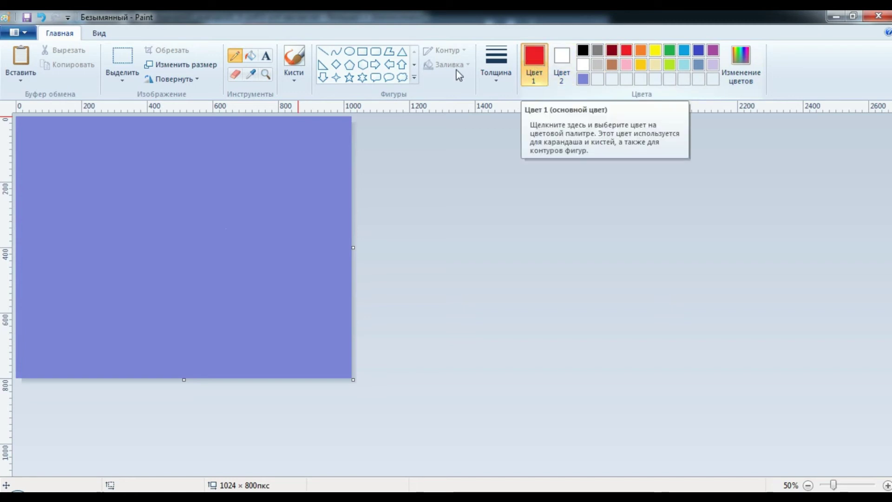
pyautogui.click(496, 65)
pyautogui.click(514, 174)
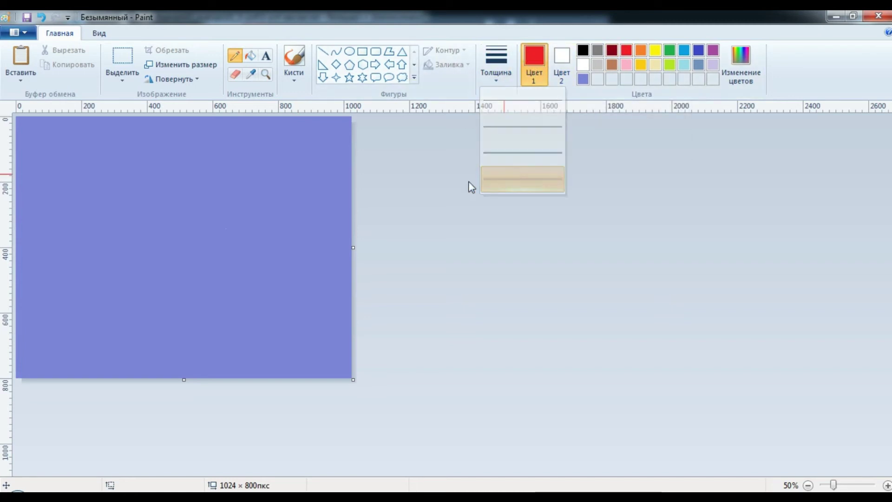
pyautogui.moveTo(32, 132); pyautogui.dragTo(32, 186)
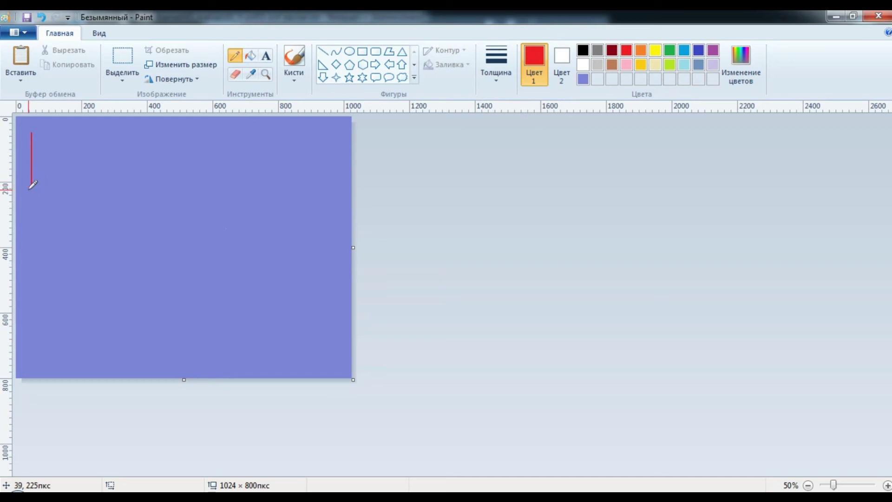
pyautogui.moveTo(20, 134)
pyautogui.mouseDown()
pyautogui.moveTo(62, 147)
pyautogui.moveTo(61, 181)
pyautogui.mouseUp()
pyautogui.moveTo(43, 135)
pyautogui.mouseDown()
pyautogui.moveTo(95, 140)
pyautogui.moveTo(97, 165)
pyautogui.moveTo(115, 188)
pyautogui.moveTo(99, 135)
pyautogui.mouseUp()
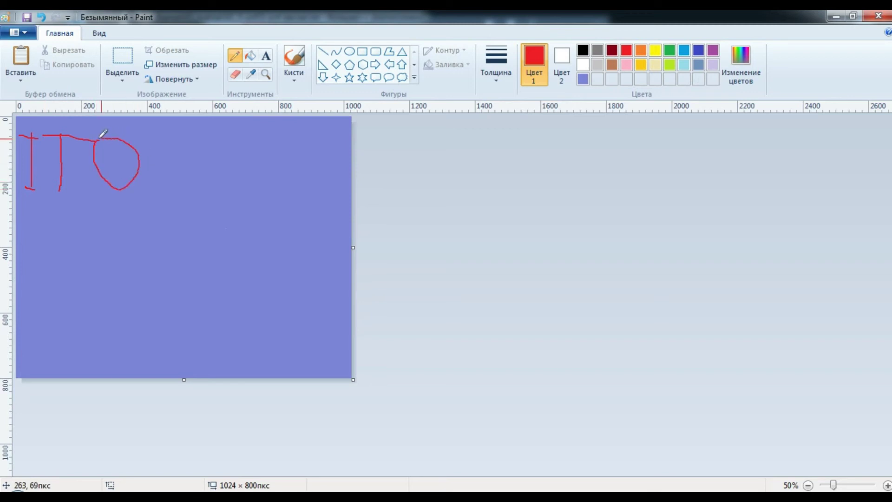
pyautogui.moveTo(152, 157)
pyautogui.mouseDown()
pyautogui.moveTo(154, 194)
pyautogui.moveTo(160, 160)
pyautogui.moveTo(177, 187)
pyautogui.moveTo(201, 154)
pyautogui.mouseUp()
pyautogui.moveTo(224, 187); pyautogui.dragTo(227, 187)
pyautogui.click(243, 190)
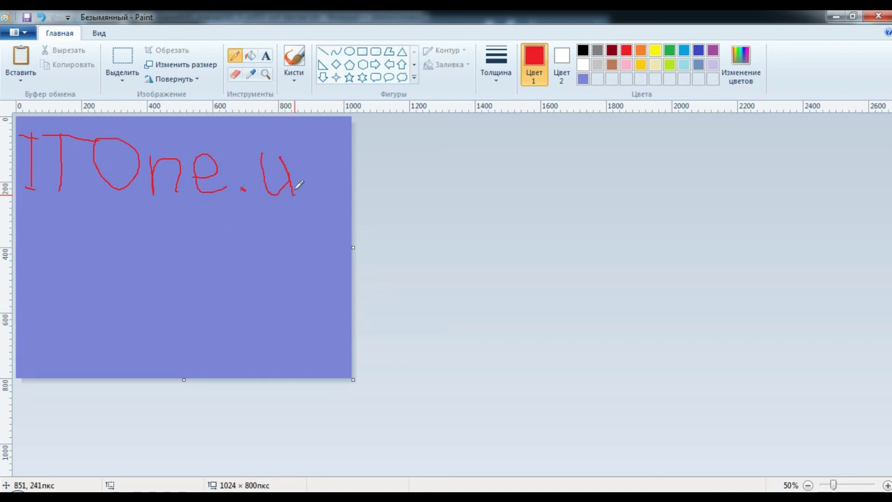
pyautogui.moveTo(302, 163)
pyautogui.mouseDown()
pyautogui.moveTo(328, 146)
pyautogui.moveTo(320, 199)
pyautogui.moveTo(329, 189)
pyautogui.mouseUp()
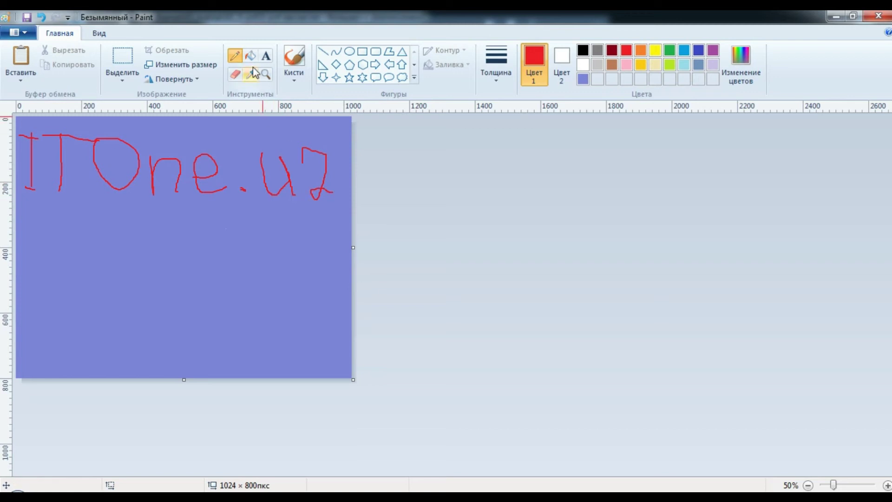
# - Add the red text "ITOne.uz" below the handwriting with the Text tool
pyautogui.click(265, 56)
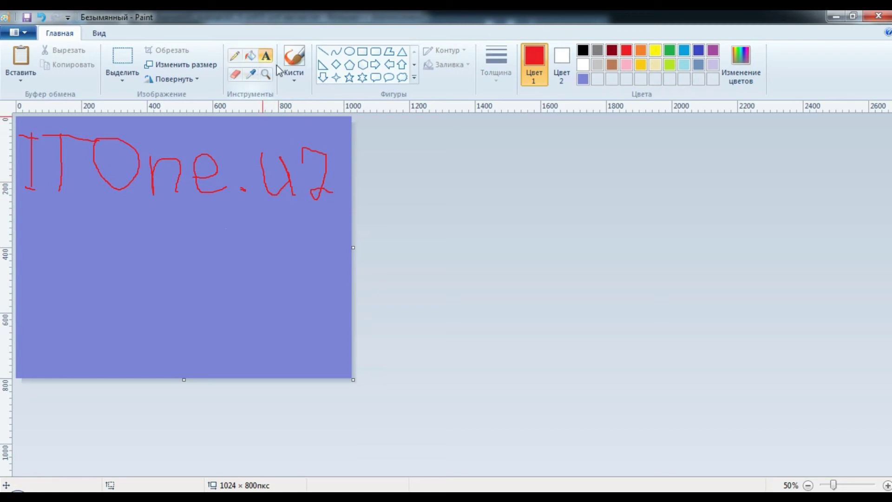
pyautogui.click(56, 236)
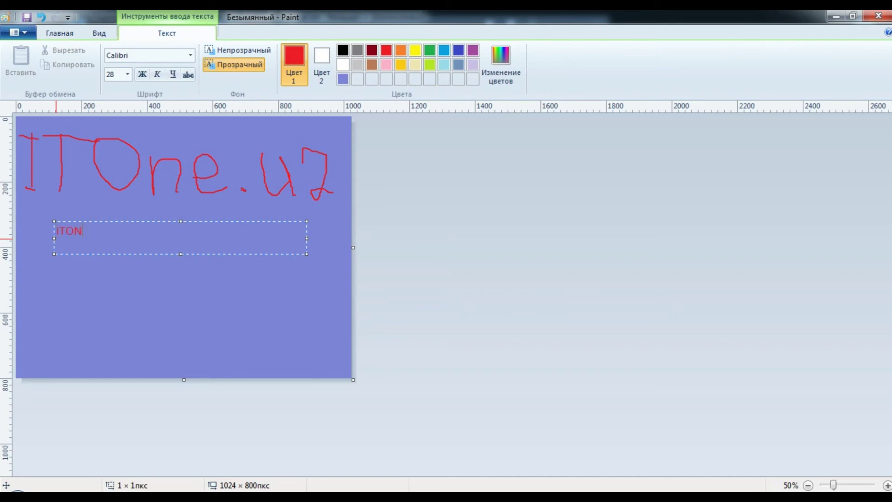
pyautogui.write('ITON')
pyautogui.press('BackSpace')
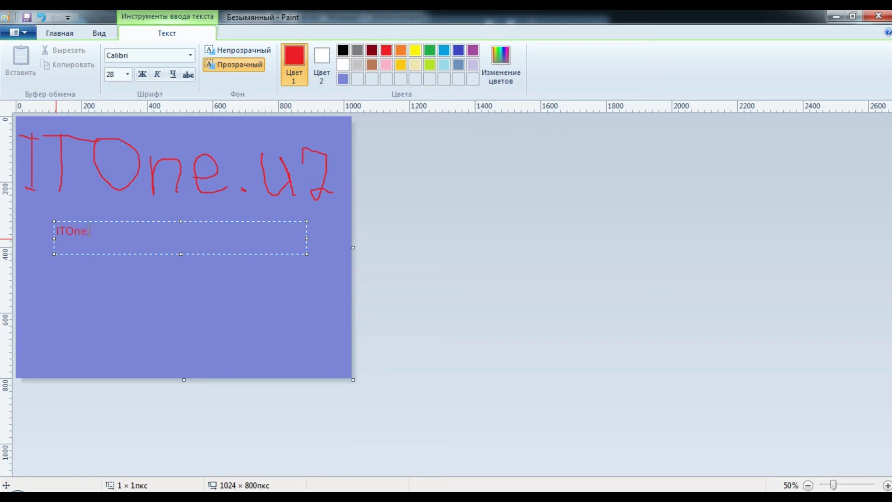
# - Change the font of the whole "ITOne.uz" text to Centaur
pyautogui.moveTo(102, 232); pyautogui.dragTo(74, 236)
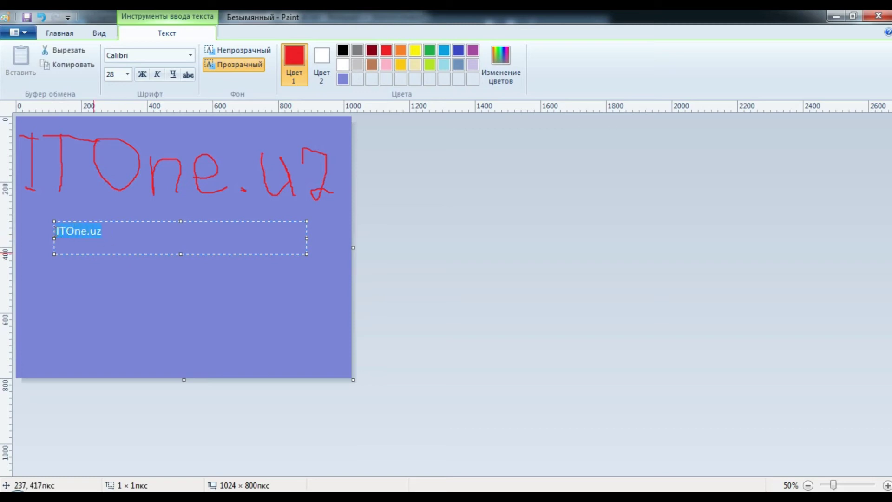
pyautogui.click(190, 55)
pyautogui.scroll(-8, 194, 93)
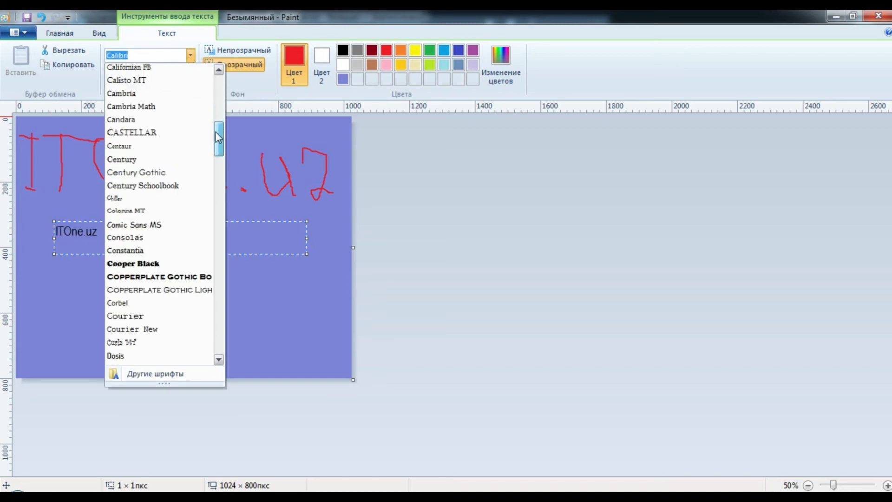
pyautogui.scroll(3, 153, 70)
pyautogui.click(152, 55)
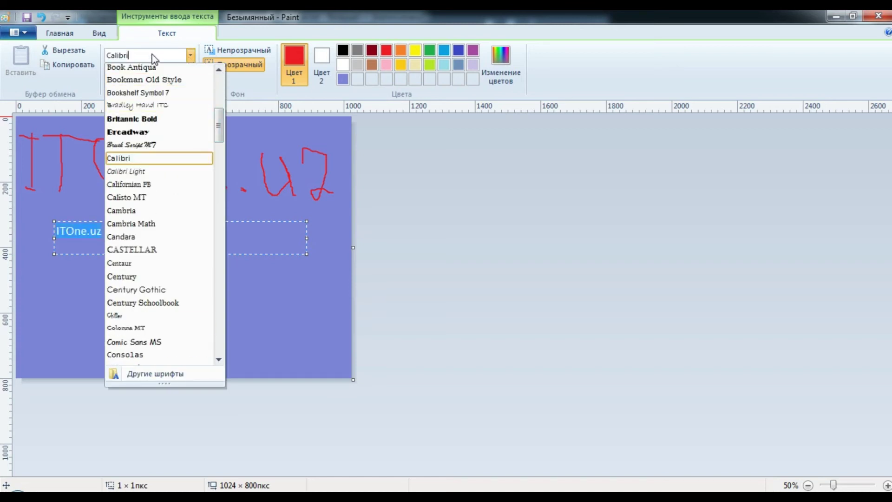
pyautogui.moveTo(129, 56); pyautogui.dragTo(118, 56)
pyautogui.press('BackSpace')
pyautogui.press('BackSpace')
pyautogui.press('BackSpace')
pyautogui.write('Centaur')
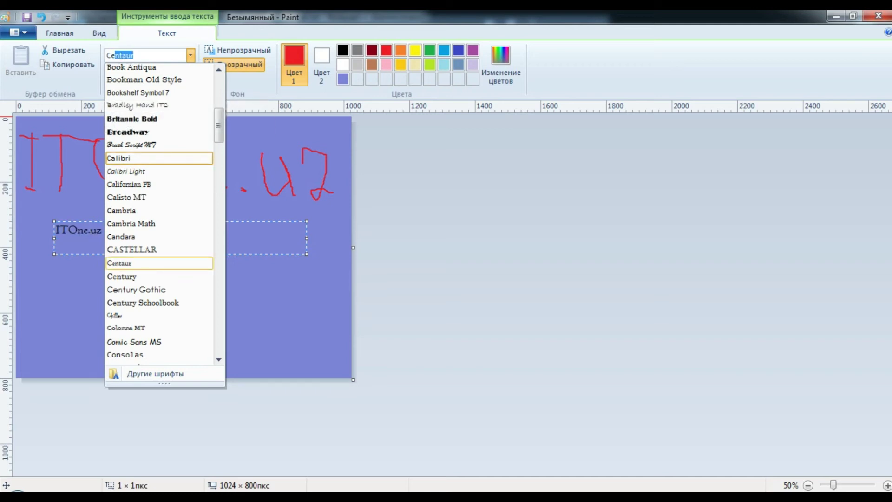
pyautogui.press('Return')
# - Set the font size of the "ITOne.uz" text to 135
pyautogui.click(127, 75)
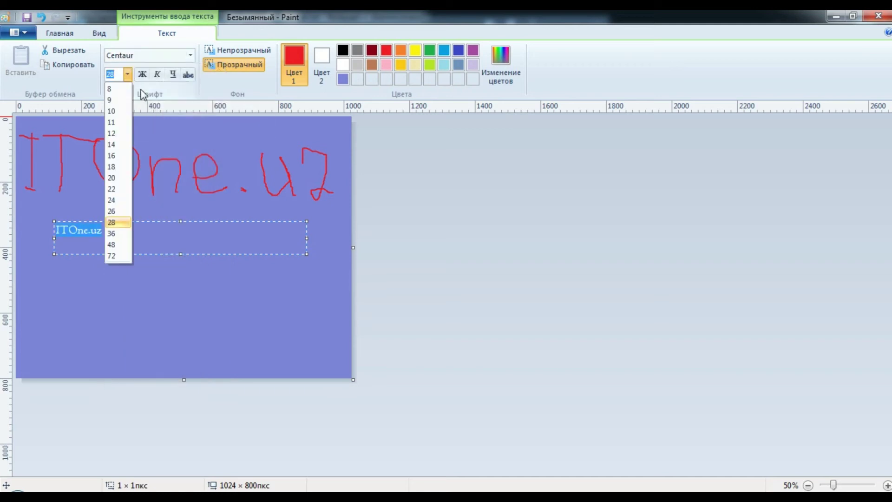
pyautogui.click(129, 255)
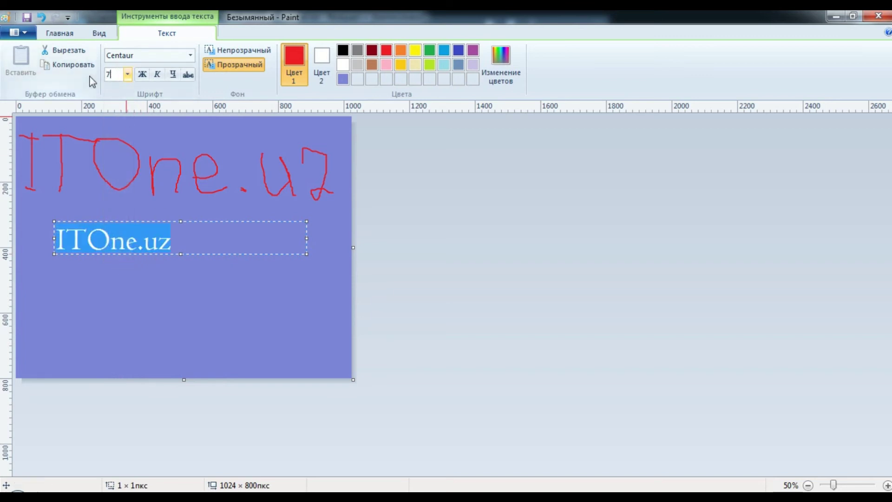
pyautogui.write('35')
pyautogui.press('Return')
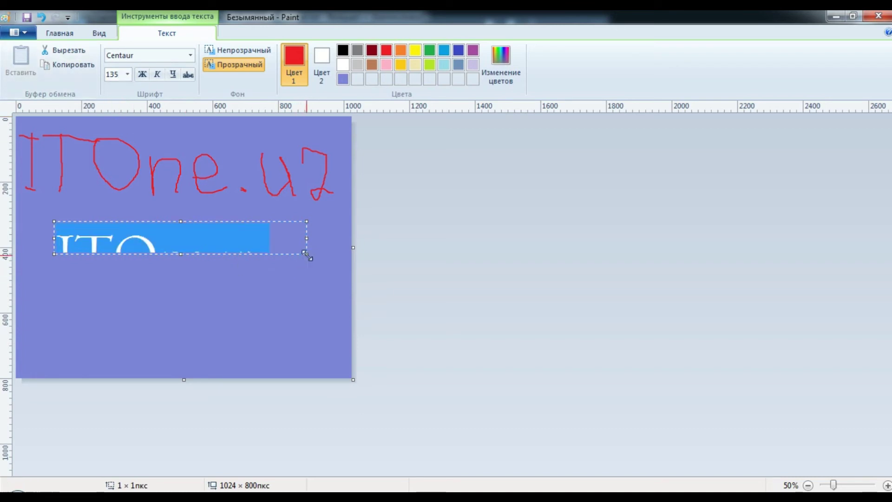
# - Enlarge the text box to about 440 × 112 px and make all its text bold
pyautogui.moveTo(306, 252); pyautogui.dragTo(339, 292)
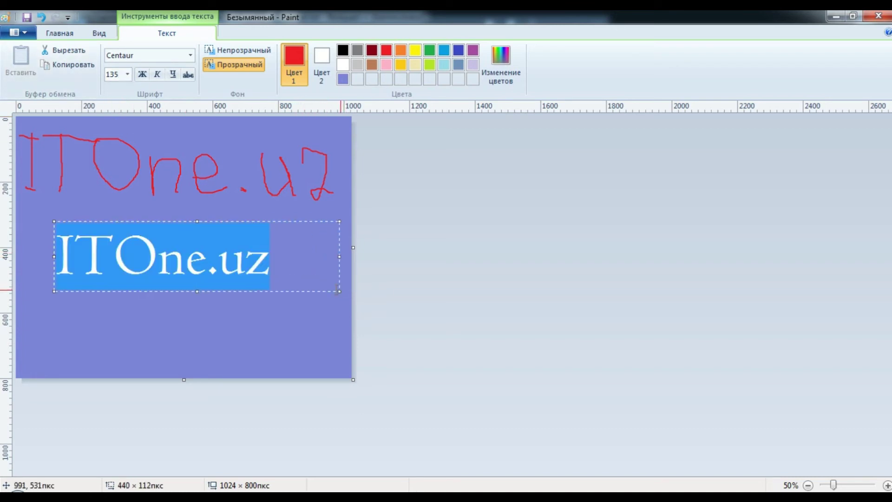
pyautogui.hotkey('ctrl', 'a')
pyautogui.click(142, 74)
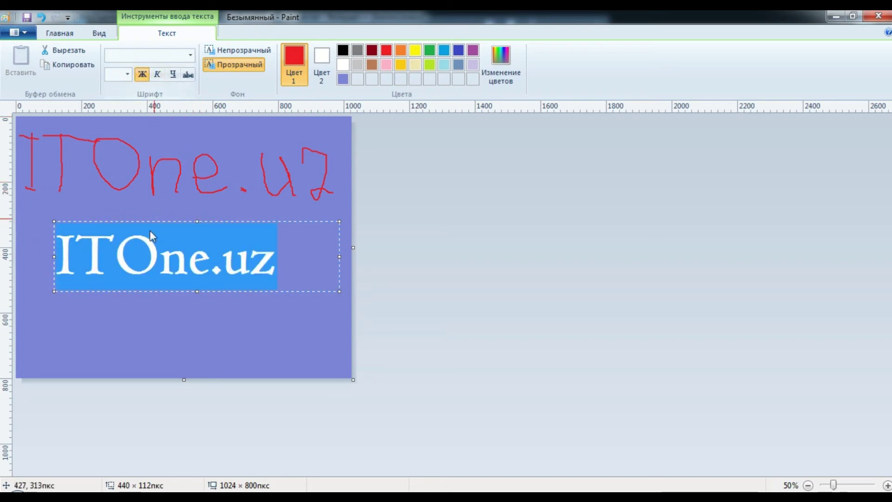
# - Narrow the text box to about 355 px and place it slightly higher and further right under the handwriting
pyautogui.moveTo(340, 257); pyautogui.dragTo(284, 259)
pyautogui.click(278, 260)
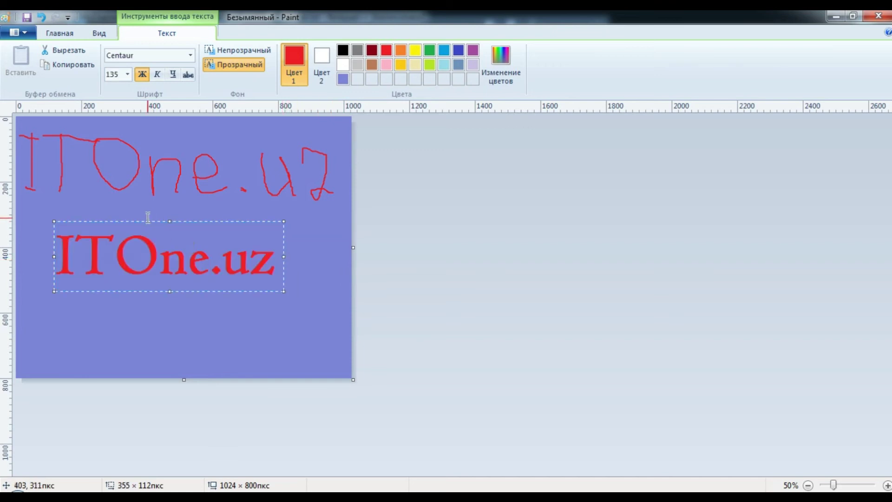
pyautogui.moveTo(147, 218)
pyautogui.mouseDown()
pyautogui.moveTo(166, 207)
pyautogui.moveTo(157, 206)
pyautogui.mouseUp()
pyautogui.click(194, 330)
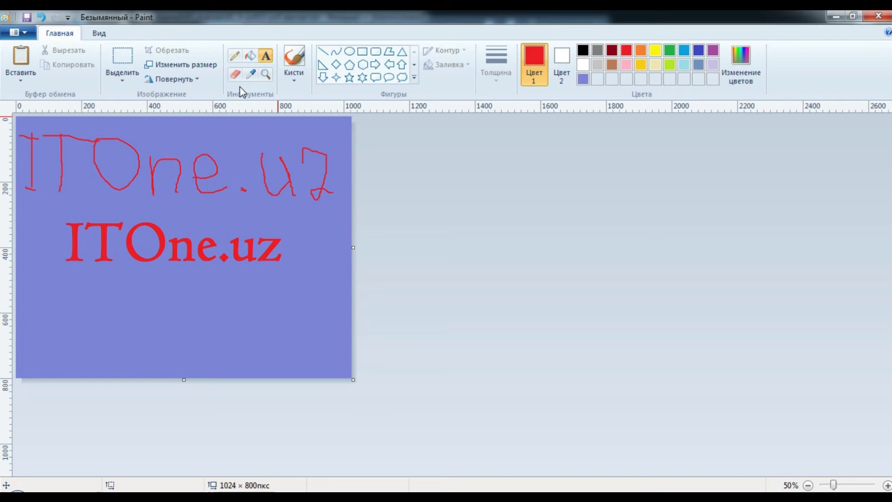
# - Enlarge the view of the drawing to 100% with the Magnifier and return it to 50%
pyautogui.click(262, 75)
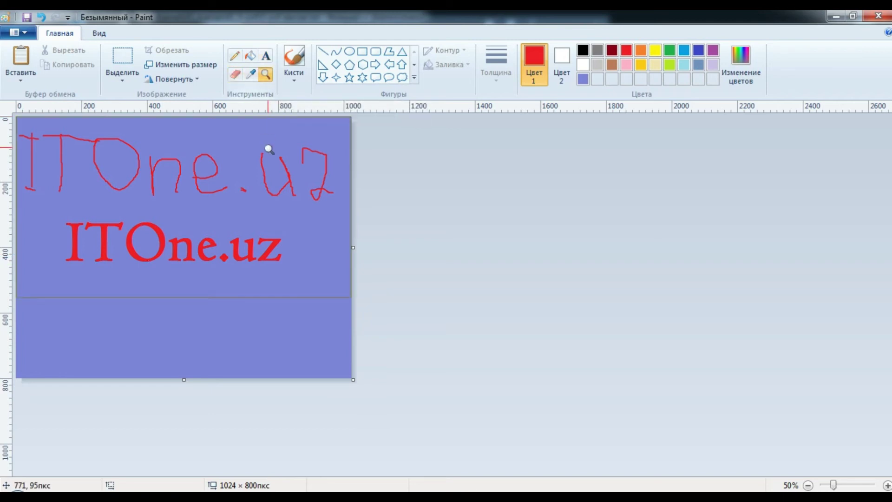
pyautogui.click(269, 150)
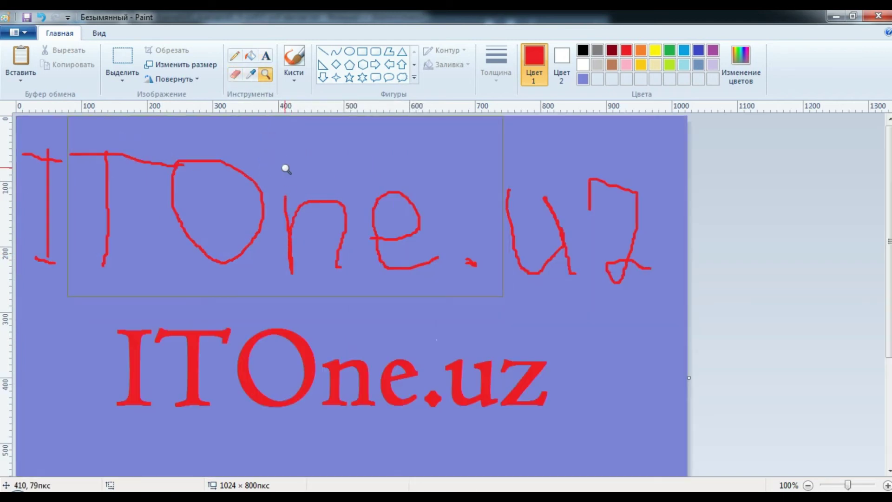
pyautogui.click(234, 56)
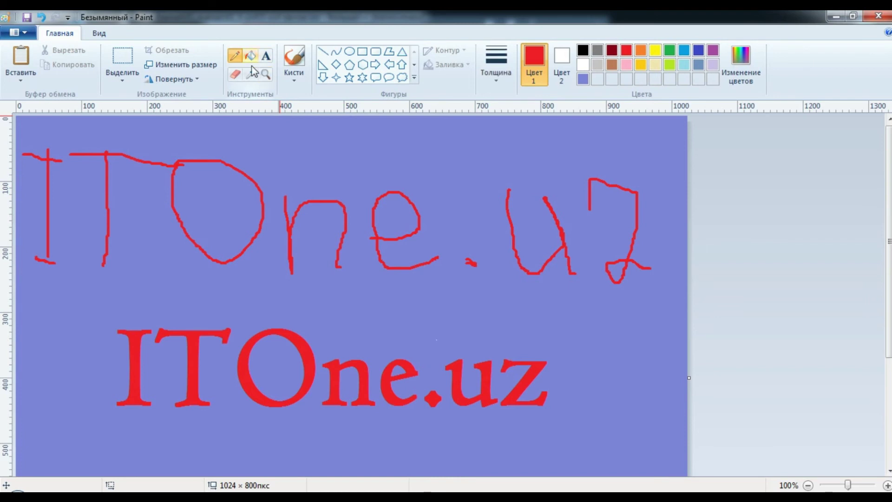
pyautogui.keyDown('ctrl'); pyautogui.scroll(-1, 248, 153); pyautogui.keyUp('ctrl')
pyautogui.scroll(1, 254, 181)
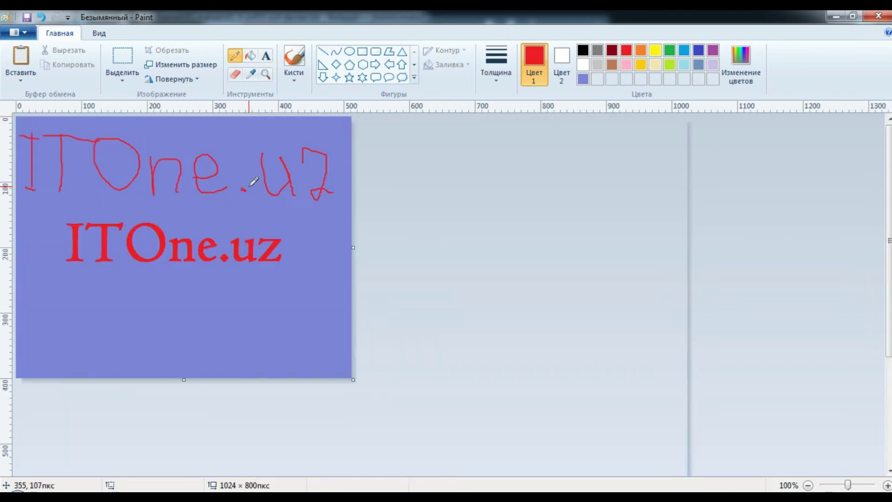
pyautogui.keyDown('ctrl'); pyautogui.scroll(-1, 250, 90); pyautogui.keyUp('ctrl')
# - Pick the canvas background colour with the Color picker and scribble over the typed letters "uz" with the Pencil
pyautogui.click(250, 73)
pyautogui.click(278, 143)
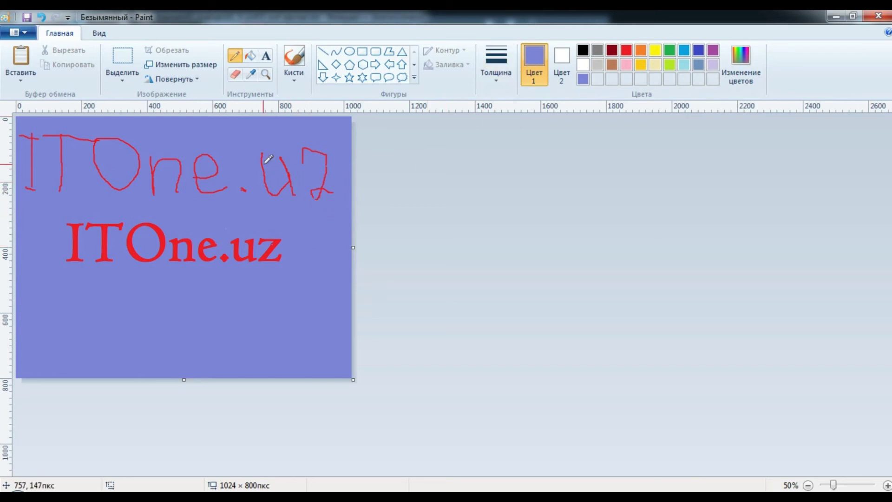
pyautogui.moveTo(254, 245); pyautogui.dragTo(257, 248)
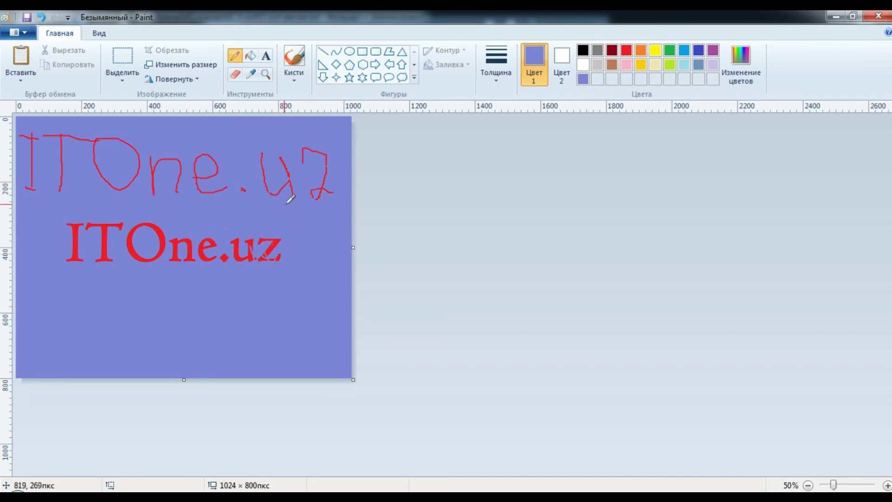
# - Sample the canvas background again with the Color picker, followed by the red of the typed letter "e"
pyautogui.click(253, 75)
pyautogui.click(284, 212)
pyautogui.click(250, 76)
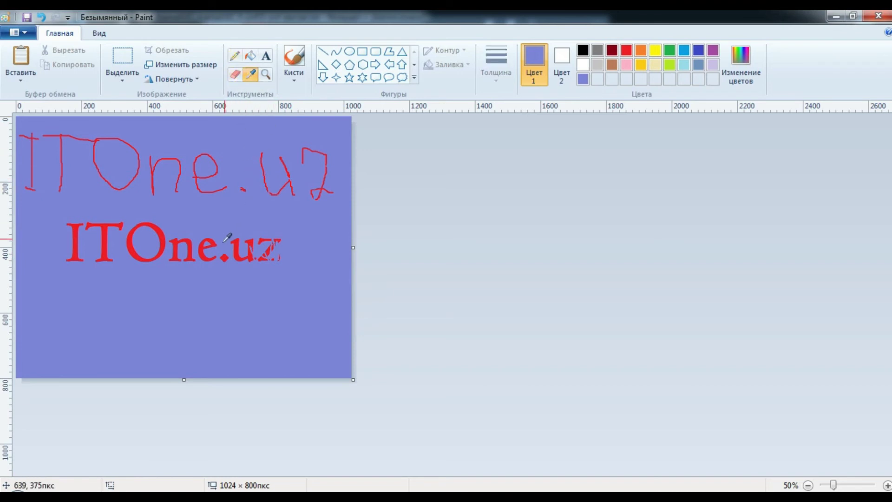
pyautogui.click(203, 249)
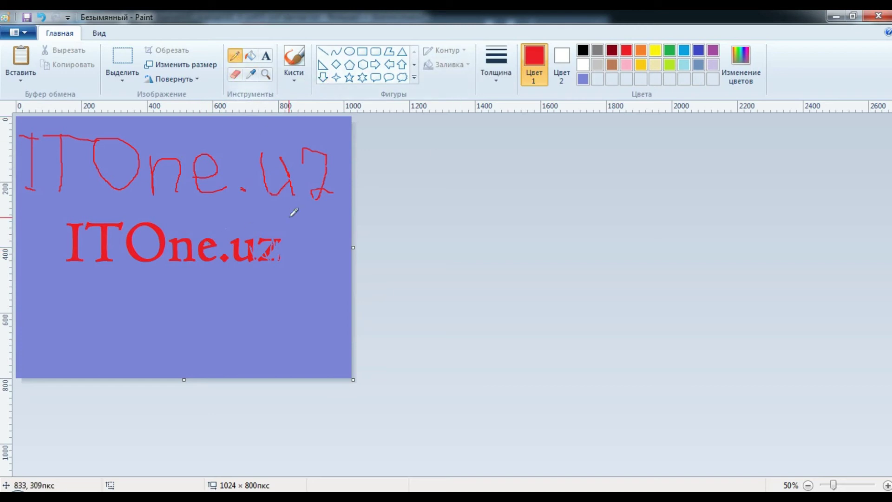
# - Touch up the typed letter "u" and the diagonal and upper bar of "z" in red with the Pencil at 300% zoom
pyautogui.keyDown('ctrl'); pyautogui.scroll(3, 397, 279); pyautogui.keyUp('ctrl')
pyautogui.scroll(-5, 397, 281)
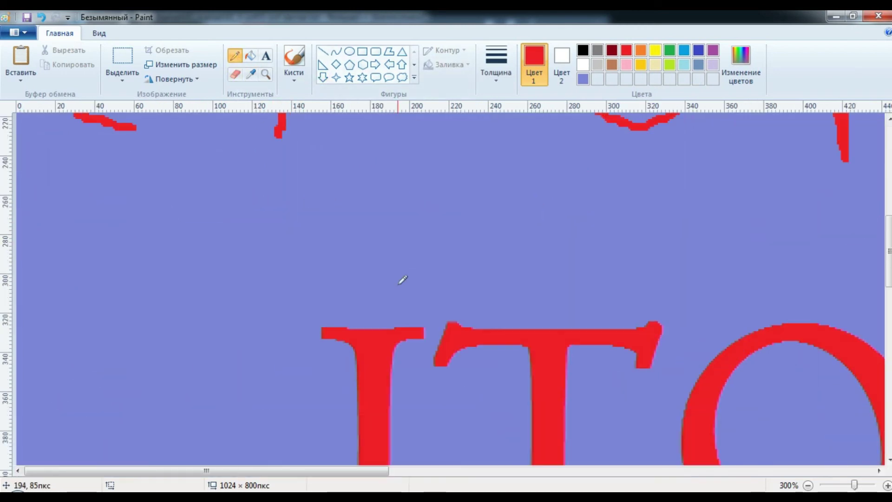
pyautogui.moveTo(346, 470); pyautogui.dragTo(788, 472)
pyautogui.scroll(5, 771, 434)
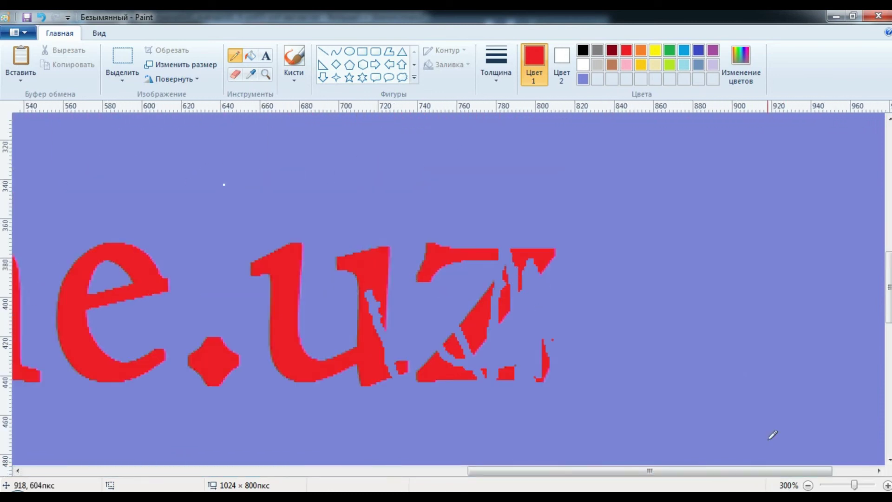
pyautogui.moveTo(387, 314)
pyautogui.mouseDown()
pyautogui.moveTo(376, 298)
pyautogui.moveTo(366, 309)
pyautogui.moveTo(374, 305)
pyautogui.moveTo(371, 290)
pyautogui.moveTo(365, 299)
pyautogui.moveTo(386, 310)
pyautogui.mouseUp()
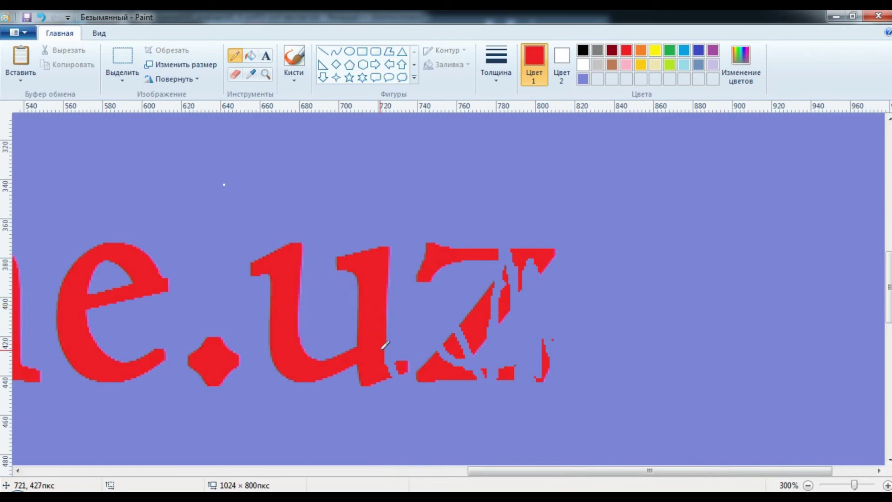
pyautogui.moveTo(382, 371)
pyautogui.mouseDown()
pyautogui.moveTo(389, 374)
pyautogui.moveTo(447, 356)
pyautogui.moveTo(496, 317)
pyautogui.moveTo(507, 274)
pyautogui.moveTo(547, 261)
pyautogui.moveTo(483, 334)
pyautogui.moveTo(487, 313)
pyautogui.moveTo(513, 285)
pyautogui.moveTo(479, 326)
pyautogui.moveTo(502, 292)
pyautogui.moveTo(538, 259)
pyautogui.mouseUp()
pyautogui.moveTo(501, 293)
pyautogui.mouseDown()
pyautogui.moveTo(522, 262)
pyautogui.moveTo(495, 287)
pyautogui.moveTo(520, 252)
pyautogui.moveTo(499, 248)
pyautogui.mouseUp()
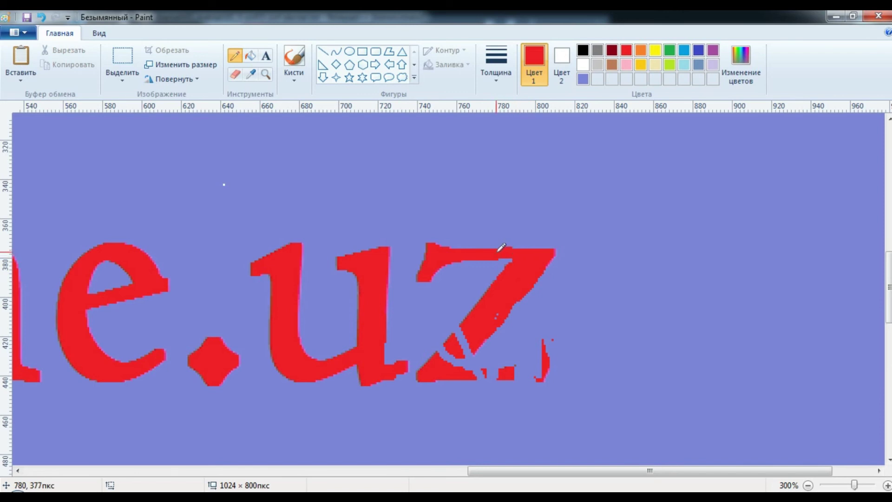
# - Fill in the lower stroke of the typed letter "z" in red with the Pencil and return the view to 50%
pyautogui.moveTo(482, 335)
pyautogui.mouseDown()
pyautogui.moveTo(455, 359)
pyautogui.moveTo(475, 344)
pyautogui.moveTo(462, 340)
pyautogui.moveTo(437, 366)
pyautogui.moveTo(465, 323)
pyautogui.moveTo(447, 362)
pyautogui.moveTo(512, 303)
pyautogui.moveTo(490, 314)
pyautogui.moveTo(502, 306)
pyautogui.moveTo(466, 358)
pyautogui.moveTo(468, 375)
pyautogui.moveTo(516, 366)
pyautogui.moveTo(542, 370)
pyautogui.mouseUp()
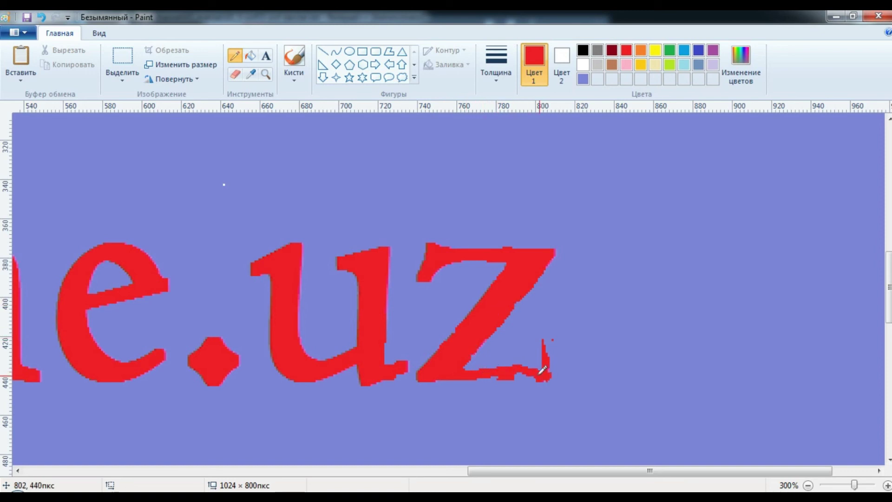
pyautogui.moveTo(471, 371); pyautogui.dragTo(549, 367)
pyautogui.moveTo(535, 377); pyautogui.dragTo(545, 376)
pyautogui.scroll(-3, 472, 305)
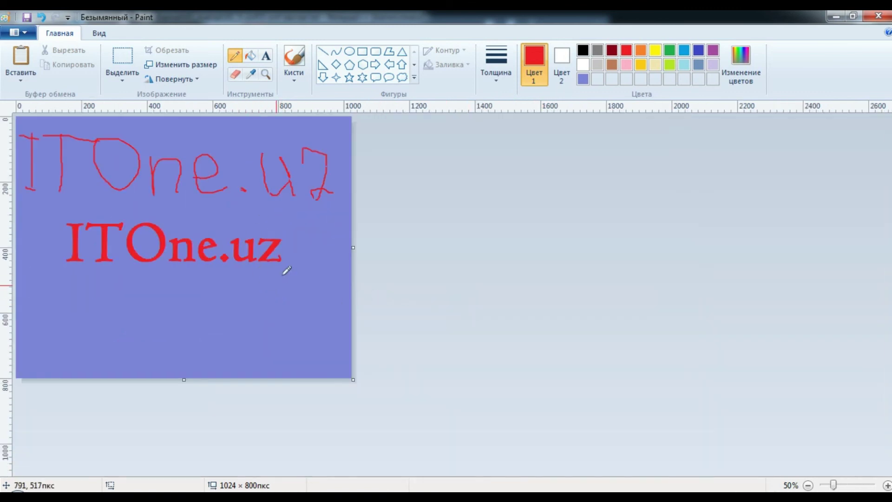
pyautogui.scroll(1, 310, 255)
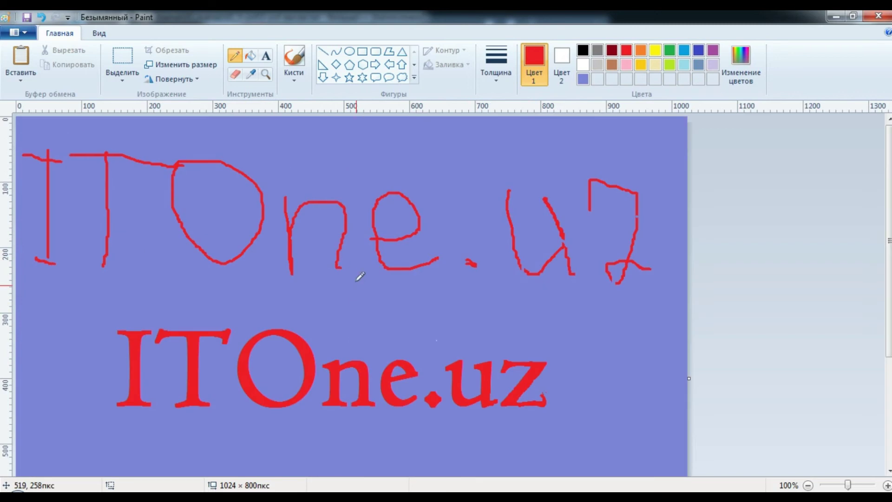
pyautogui.scroll(-1, 356, 279)
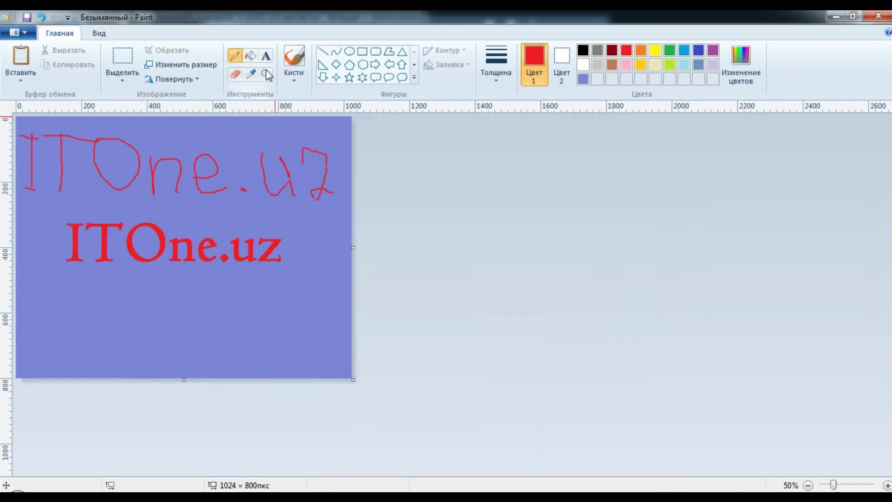
# - Erase over the end of the typed letter "z" using the Eraser with white as Color 2
pyautogui.click(235, 74)
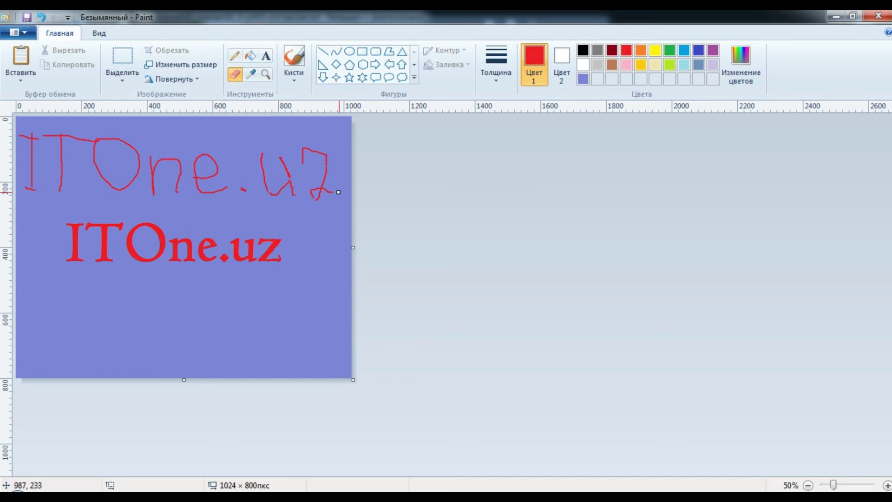
pyautogui.scroll(1, 318, 188)
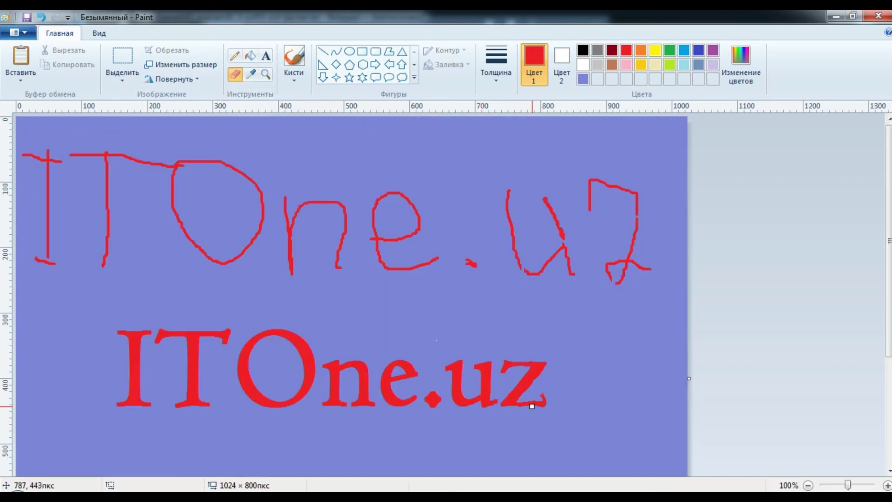
pyautogui.moveTo(540, 364)
pyautogui.mouseDown()
pyautogui.moveTo(544, 405)
pyautogui.moveTo(544, 361)
pyautogui.moveTo(537, 394)
pyautogui.mouseUp()
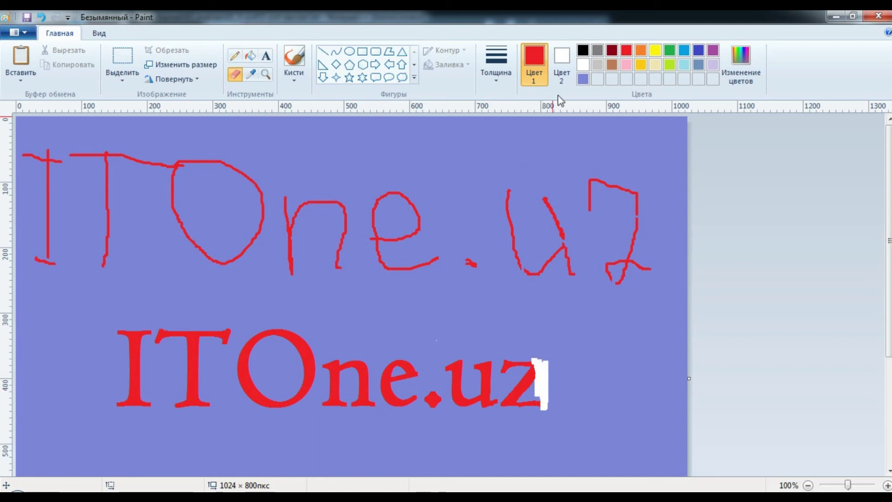
# - Sample the canvas background into Color 1 and make white Eraser marks between the handwritten "uz" and beside the typed "z"
pyautogui.click(566, 65)
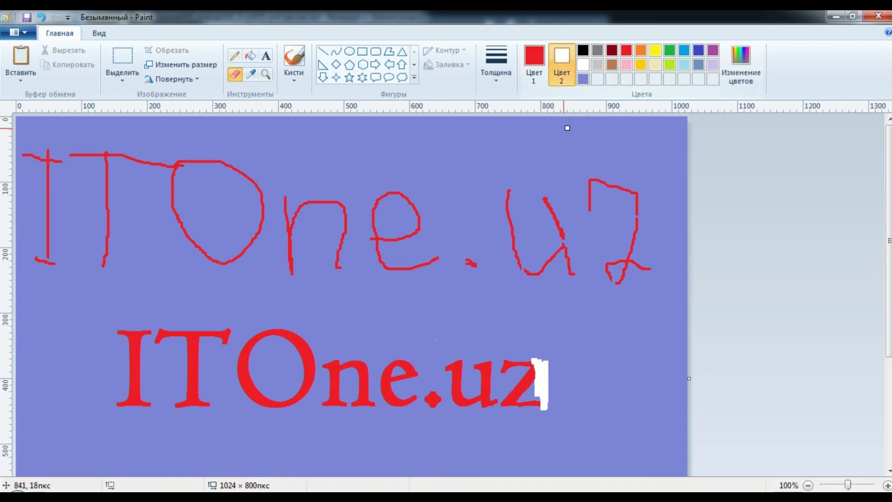
pyautogui.click(251, 73)
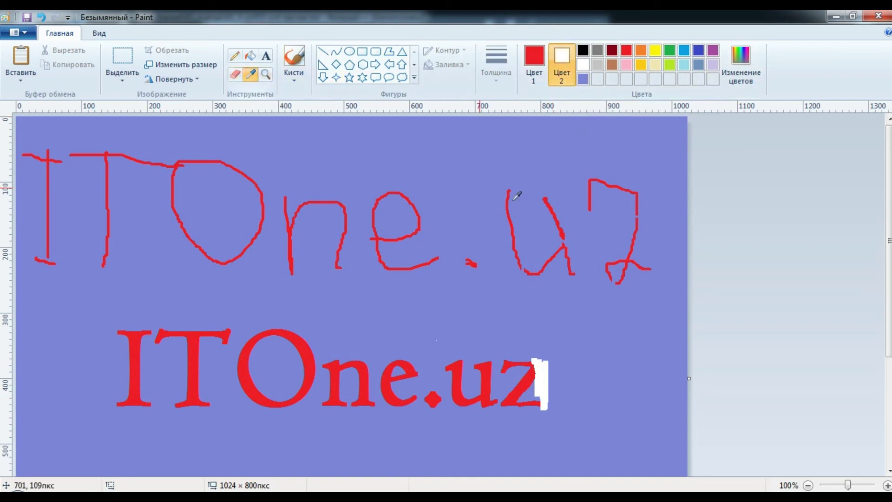
pyautogui.click(593, 260)
pyautogui.click(585, 259)
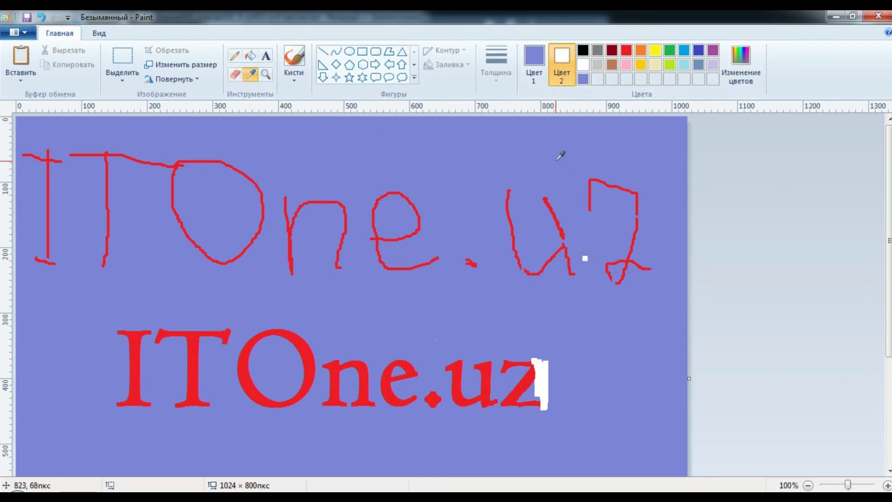
pyautogui.click(553, 70)
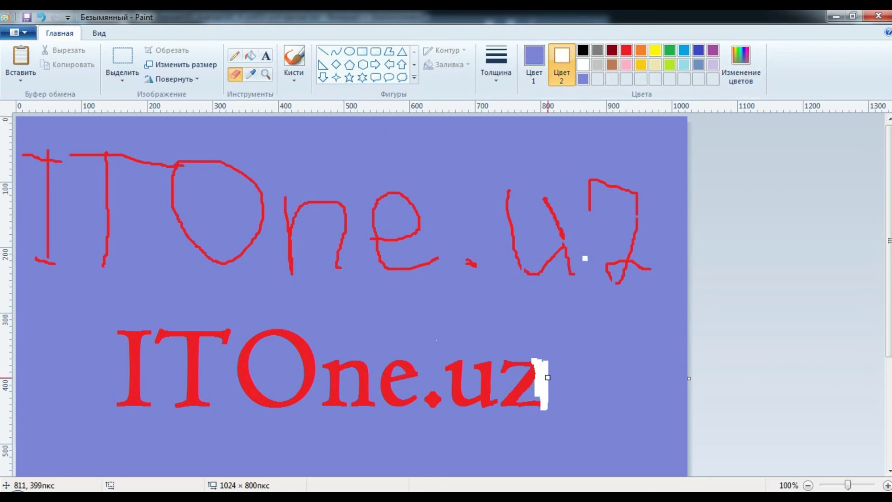
pyautogui.moveTo(547, 372); pyautogui.dragTo(562, 379)
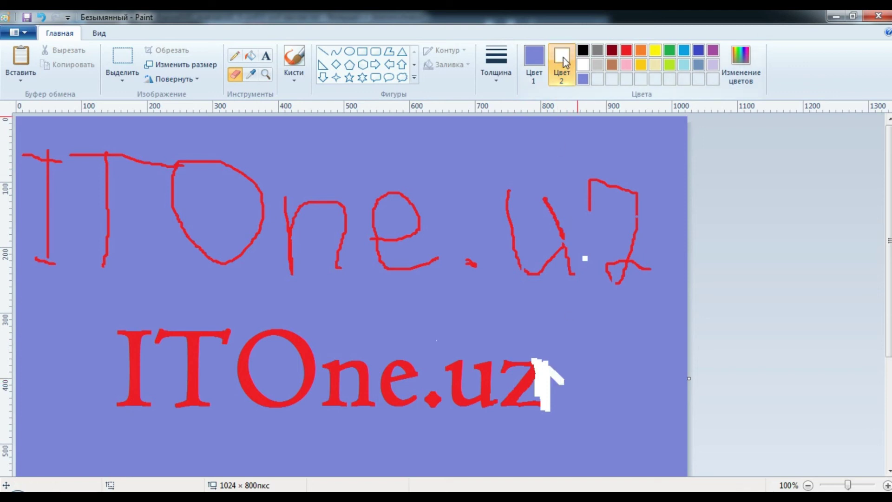
# - Set Color 2 to the custom blue-violet background colour and erase the typed letters "ne.uz" with the Eraser
pyautogui.click(583, 79)
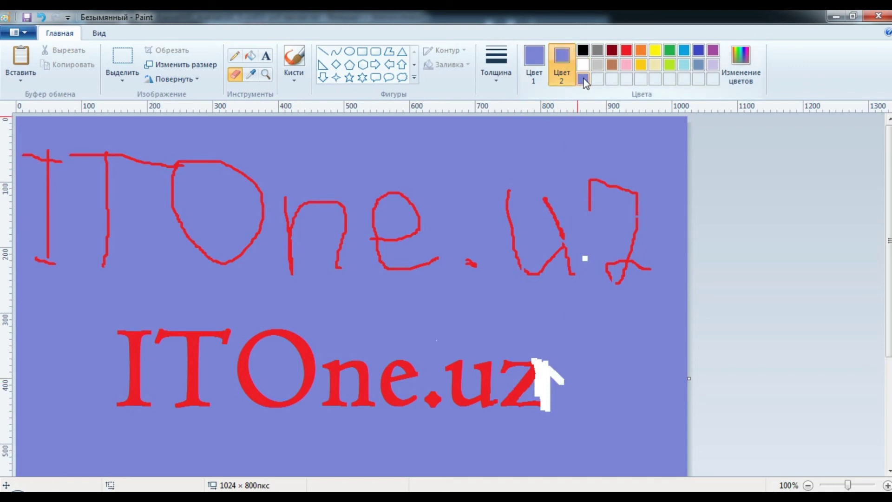
pyautogui.moveTo(561, 372)
pyautogui.mouseDown()
pyautogui.moveTo(537, 371)
pyautogui.moveTo(558, 396)
pyautogui.moveTo(550, 421)
pyautogui.moveTo(541, 423)
pyautogui.moveTo(540, 381)
pyautogui.moveTo(550, 354)
pyautogui.moveTo(528, 404)
pyautogui.moveTo(530, 371)
pyautogui.moveTo(526, 398)
pyautogui.moveTo(506, 374)
pyautogui.mouseUp()
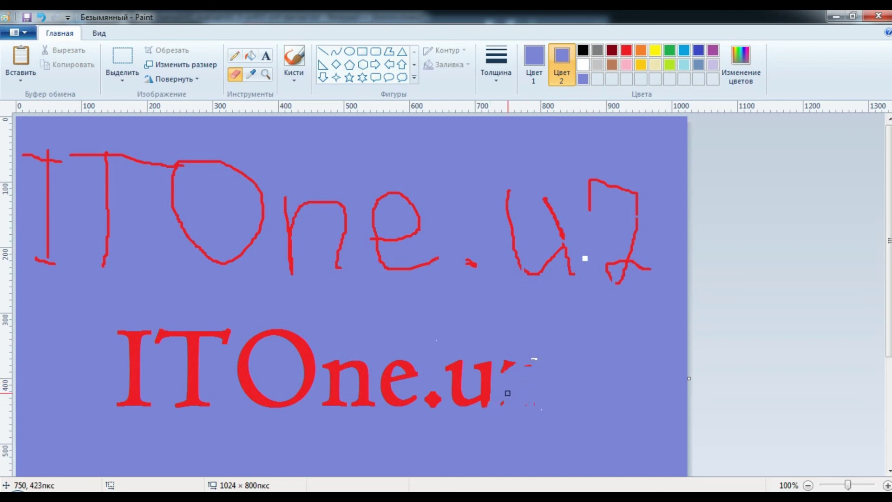
pyautogui.scroll(1, 534, 397)
pyautogui.scroll(-5, 590, 460)
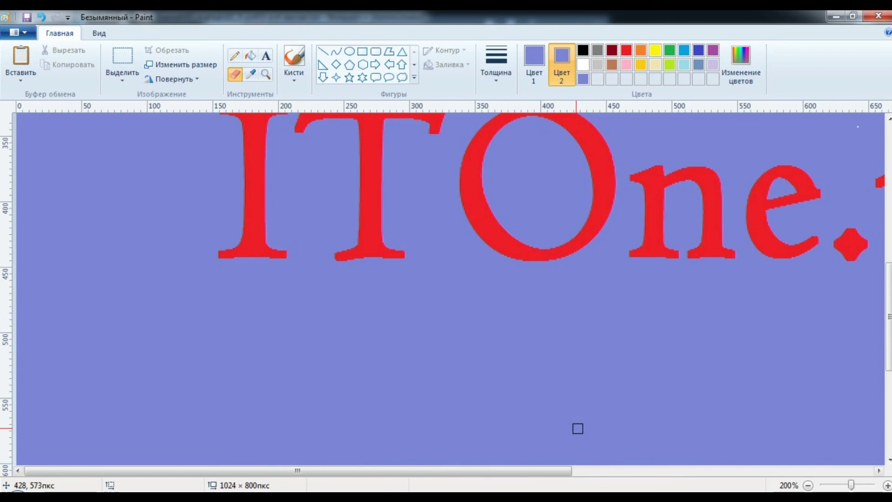
pyautogui.moveTo(535, 475); pyautogui.dragTo(702, 470)
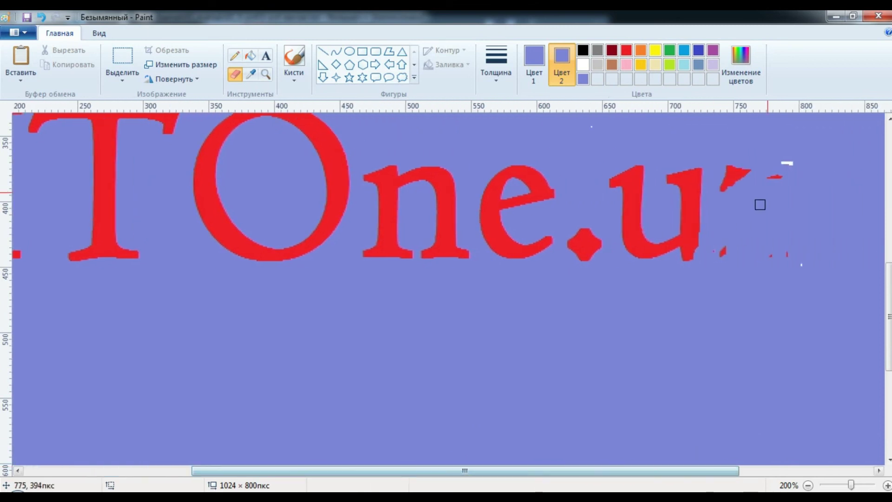
pyautogui.moveTo(786, 156)
pyautogui.mouseDown()
pyautogui.moveTo(793, 231)
pyautogui.moveTo(804, 257)
pyautogui.moveTo(724, 251)
pyautogui.moveTo(715, 260)
pyautogui.moveTo(735, 180)
pyautogui.moveTo(727, 157)
pyautogui.moveTo(727, 190)
pyautogui.moveTo(744, 170)
pyautogui.moveTo(704, 176)
pyautogui.moveTo(697, 194)
pyautogui.moveTo(702, 251)
pyautogui.moveTo(684, 166)
pyautogui.moveTo(670, 176)
pyautogui.moveTo(700, 175)
pyautogui.moveTo(689, 183)
pyautogui.moveTo(689, 268)
pyautogui.moveTo(693, 189)
pyautogui.moveTo(678, 257)
pyautogui.moveTo(687, 188)
pyautogui.moveTo(674, 190)
pyautogui.moveTo(658, 229)
pyautogui.moveTo(671, 224)
pyautogui.moveTo(676, 246)
pyautogui.moveTo(640, 223)
pyautogui.moveTo(645, 161)
pyautogui.moveTo(615, 281)
pyautogui.moveTo(626, 169)
pyautogui.moveTo(641, 246)
pyautogui.moveTo(641, 170)
pyautogui.moveTo(604, 215)
pyautogui.moveTo(593, 261)
pyautogui.moveTo(606, 227)
pyautogui.moveTo(572, 253)
pyautogui.moveTo(570, 234)
pyautogui.moveTo(588, 276)
pyautogui.moveTo(558, 190)
pyautogui.moveTo(539, 262)
pyautogui.moveTo(552, 164)
pyautogui.moveTo(531, 273)
pyautogui.moveTo(538, 166)
pyautogui.moveTo(534, 270)
pyautogui.moveTo(527, 166)
pyautogui.moveTo(518, 269)
pyautogui.moveTo(516, 155)
pyautogui.moveTo(503, 264)
pyautogui.moveTo(509, 150)
pyautogui.moveTo(502, 228)
pyautogui.moveTo(492, 178)
pyautogui.moveTo(476, 213)
pyautogui.moveTo(490, 262)
pyautogui.moveTo(489, 218)
pyautogui.moveTo(462, 211)
pyautogui.moveTo(460, 159)
pyautogui.moveTo(428, 249)
pyautogui.moveTo(427, 241)
pyautogui.moveTo(474, 261)
pyautogui.moveTo(439, 242)
pyautogui.moveTo(388, 249)
pyautogui.moveTo(385, 229)
pyautogui.moveTo(424, 197)
pyautogui.moveTo(408, 212)
pyautogui.moveTo(368, 215)
pyautogui.moveTo(422, 173)
pyautogui.moveTo(392, 168)
pyautogui.moveTo(381, 185)
pyautogui.mouseUp()
# - Erase the remaining typed letters "ITO" in the background colour and return the view to 50%
pyautogui.scroll(3, 305, 235)
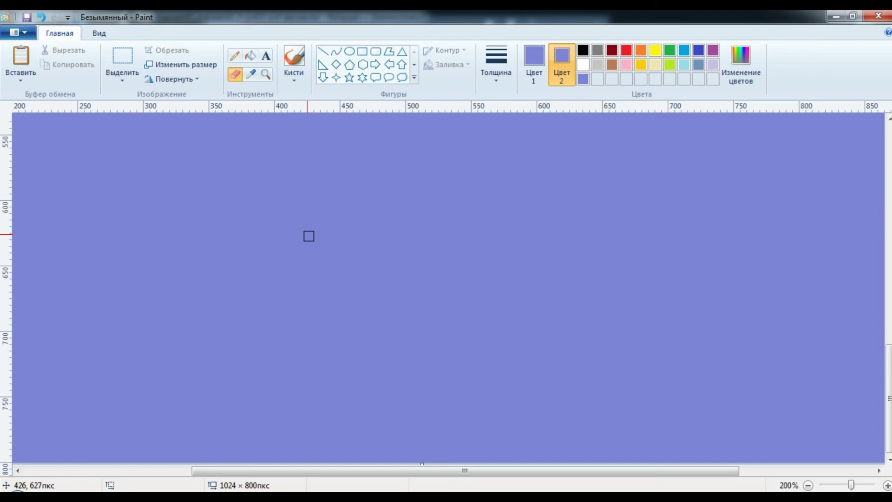
pyautogui.scroll(-7, 307, 235)
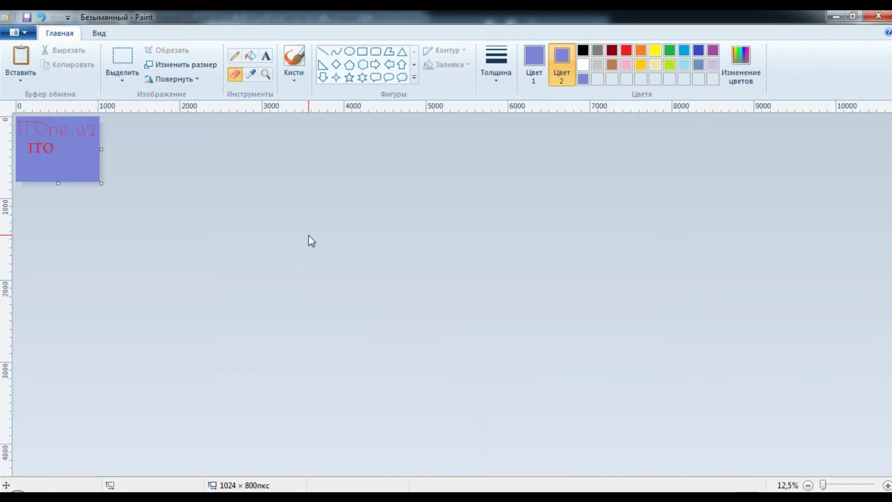
pyautogui.scroll(3, 141, 224)
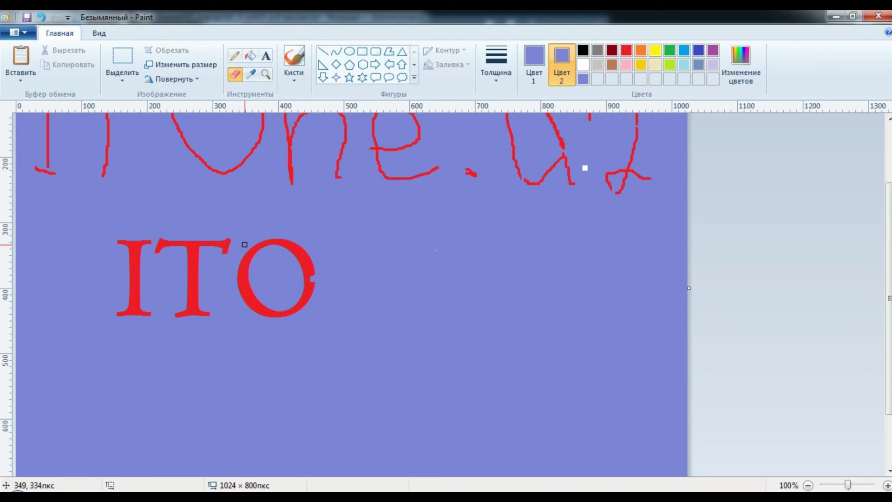
pyautogui.moveTo(245, 244)
pyautogui.mouseDown()
pyautogui.moveTo(263, 246)
pyautogui.moveTo(158, 320)
pyautogui.moveTo(280, 249)
pyautogui.moveTo(256, 239)
pyautogui.moveTo(225, 255)
pyautogui.moveTo(183, 300)
pyautogui.moveTo(284, 309)
pyautogui.moveTo(357, 281)
pyautogui.moveTo(199, 325)
pyautogui.moveTo(246, 301)
pyautogui.moveTo(271, 268)
pyautogui.moveTo(220, 247)
pyautogui.moveTo(140, 244)
pyautogui.moveTo(168, 251)
pyautogui.moveTo(146, 261)
pyautogui.moveTo(324, 228)
pyautogui.mouseUp()
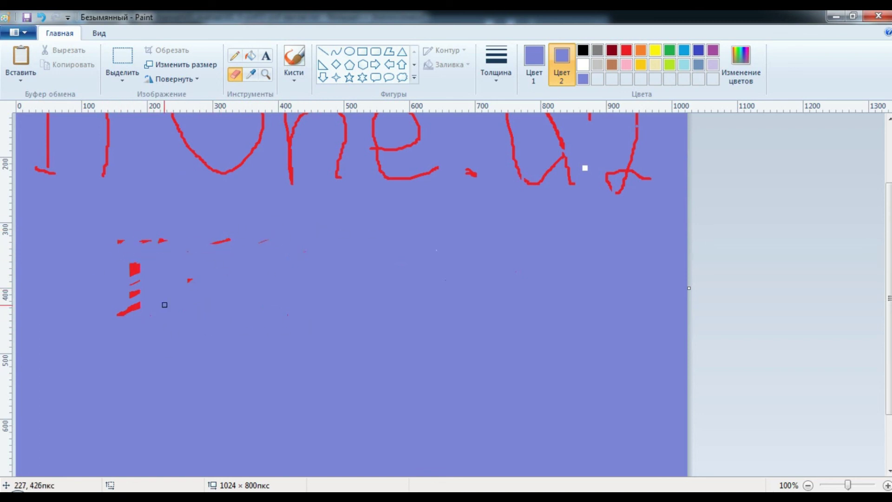
pyautogui.moveTo(205, 254)
pyautogui.mouseDown()
pyautogui.moveTo(189, 265)
pyautogui.moveTo(207, 237)
pyautogui.moveTo(282, 229)
pyautogui.mouseUp()
pyautogui.moveTo(230, 253); pyautogui.dragTo(145, 243)
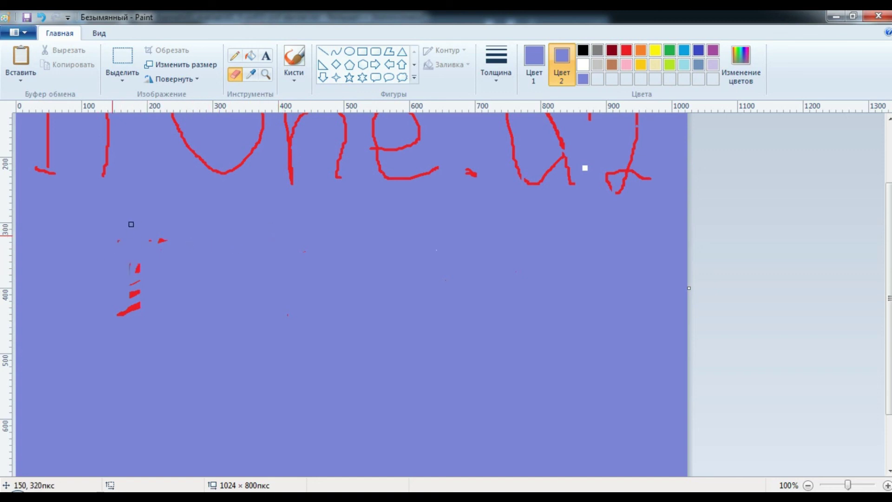
pyautogui.moveTo(139, 262)
pyautogui.mouseDown()
pyautogui.moveTo(122, 323)
pyautogui.moveTo(144, 316)
pyautogui.moveTo(145, 273)
pyautogui.moveTo(133, 295)
pyautogui.mouseUp()
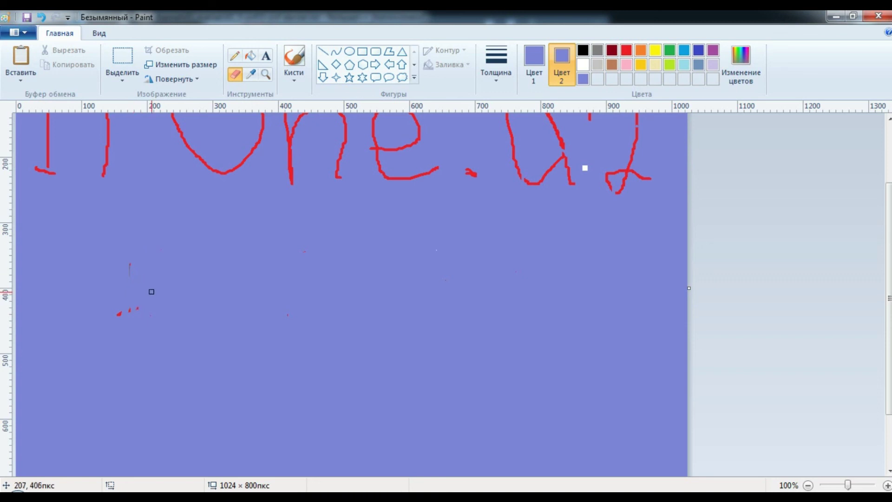
pyautogui.moveTo(116, 325); pyautogui.dragTo(131, 281)
pyautogui.scroll(-2, 251, 255)
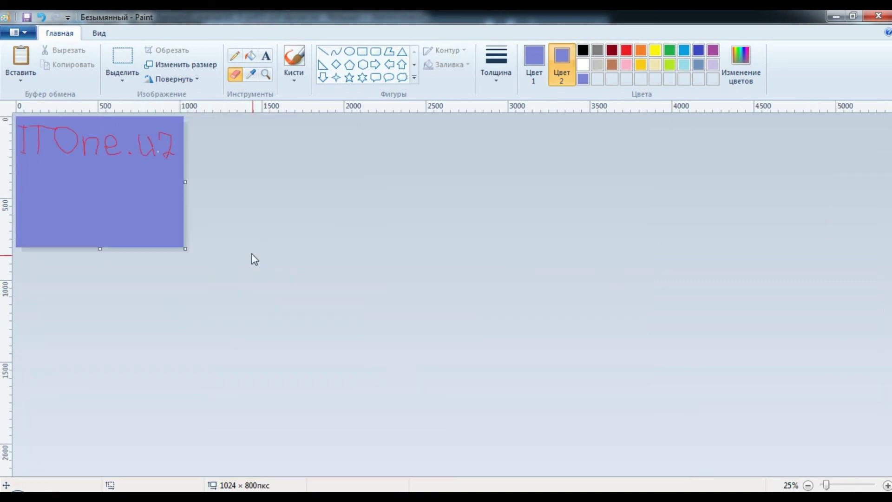
pyautogui.scroll(1, 243, 245)
# - Choose the first calligraphy brush as the drawing brush
pyautogui.click(234, 55)
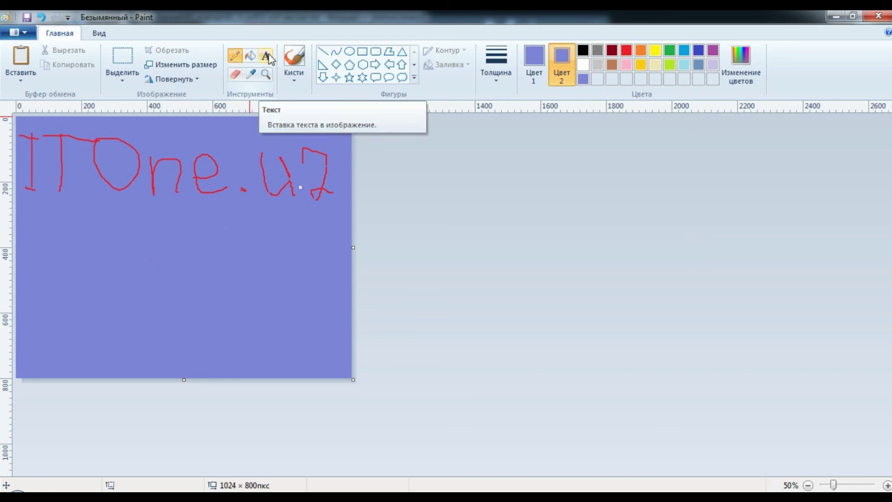
pyautogui.click(291, 76)
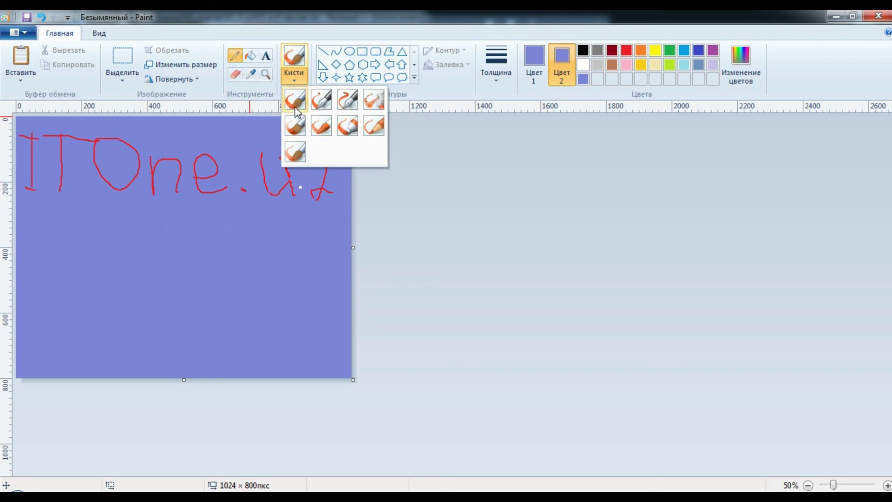
pyautogui.click(321, 99)
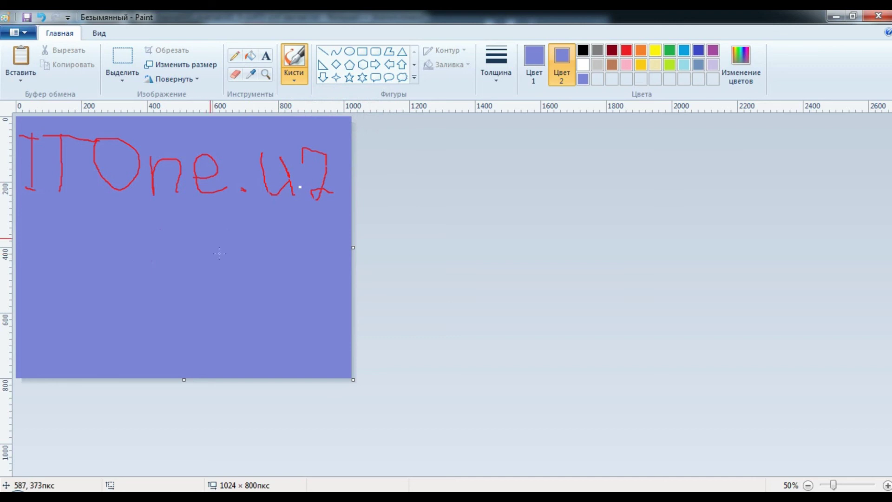
# - Set Color 1 to red and draw a loose oval loop under the handwriting
pyautogui.click(533, 63)
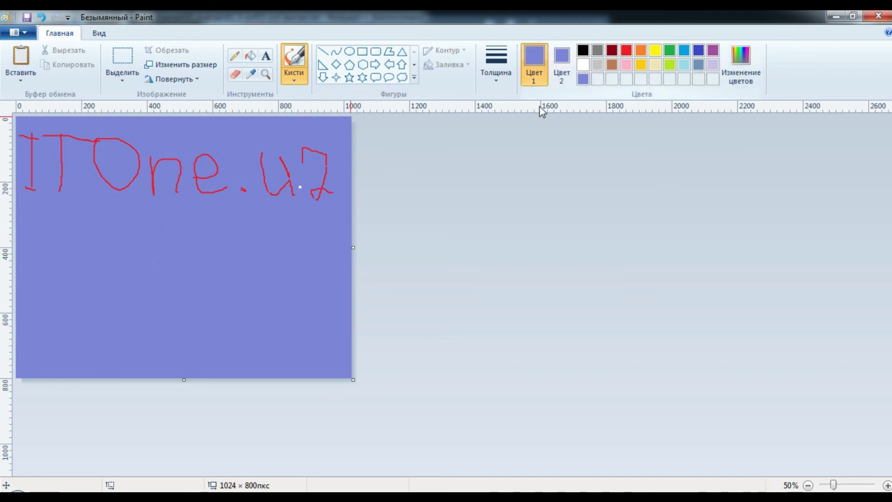
pyautogui.click(626, 51)
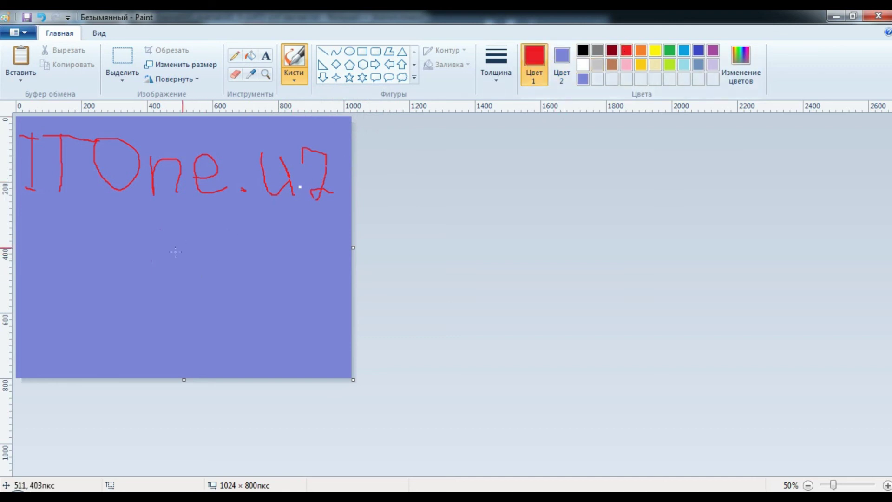
pyautogui.click(234, 56)
pyautogui.moveTo(161, 241)
pyautogui.mouseDown()
pyautogui.moveTo(233, 231)
pyautogui.moveTo(193, 251)
pyautogui.mouseUp()
# - Choose the second calligraphy brush and draw several curved red strokes around and below the oval
pyautogui.click(299, 76)
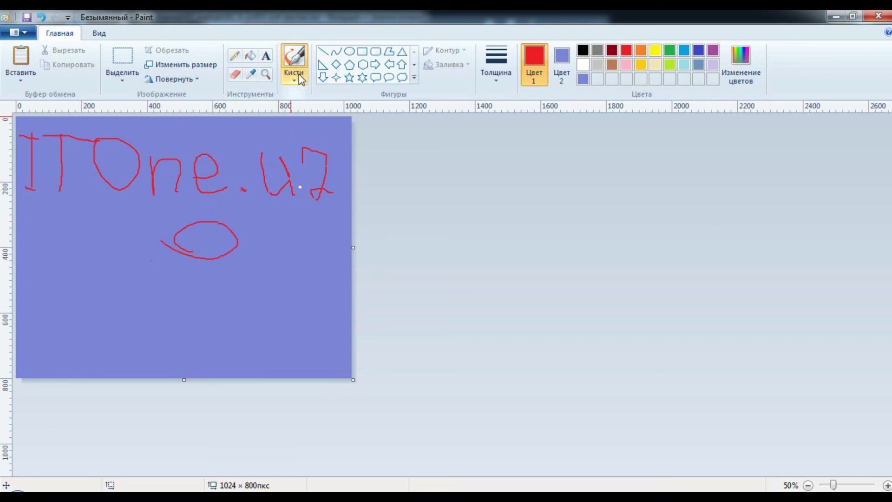
pyautogui.click(296, 79)
pyautogui.click(347, 98)
pyautogui.moveTo(191, 243)
pyautogui.mouseDown()
pyautogui.moveTo(115, 242)
pyautogui.moveTo(114, 283)
pyautogui.moveTo(184, 294)
pyautogui.mouseUp()
pyautogui.moveTo(289, 233)
pyautogui.mouseDown()
pyautogui.moveTo(272, 303)
pyautogui.moveTo(211, 314)
pyautogui.mouseUp()
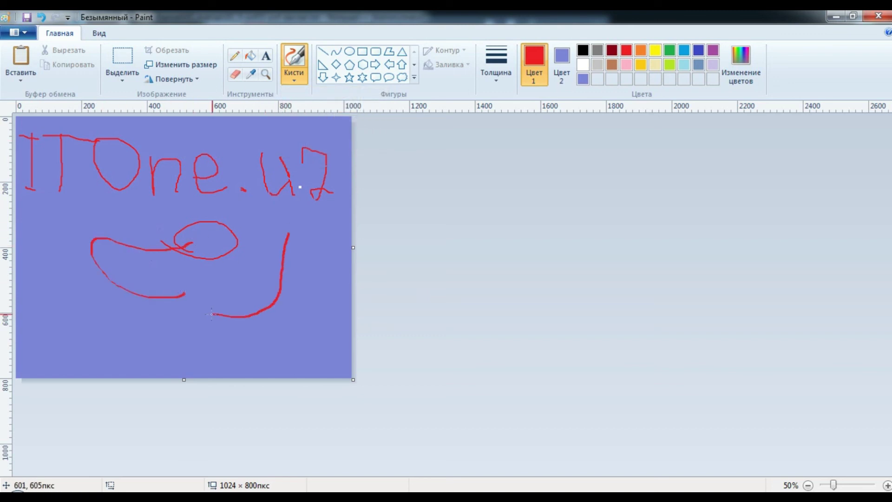
pyautogui.moveTo(259, 275)
pyautogui.mouseDown()
pyautogui.moveTo(225, 316)
pyautogui.moveTo(171, 322)
pyautogui.moveTo(122, 310)
pyautogui.moveTo(100, 286)
pyautogui.moveTo(94, 253)
pyautogui.mouseUp()
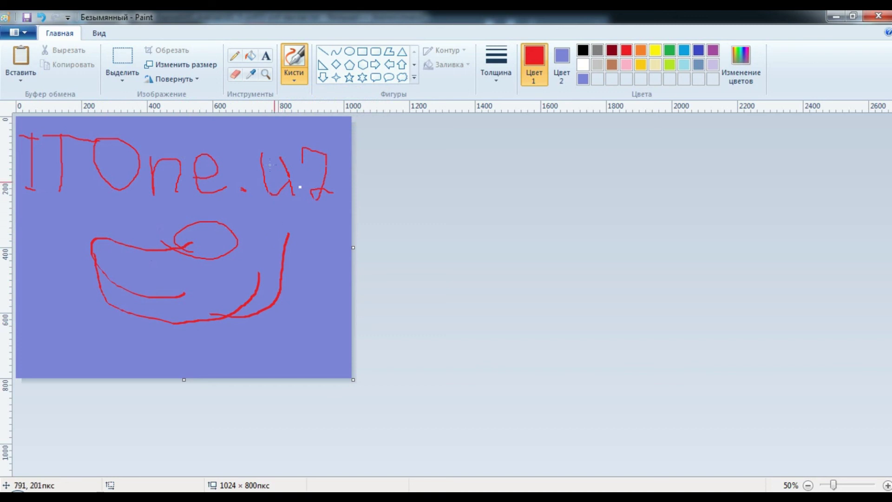
# - Choose the airbrush and spray a thin red line from the canvas's left side to the oval under the handwriting
pyautogui.click(294, 74)
pyautogui.click(374, 99)
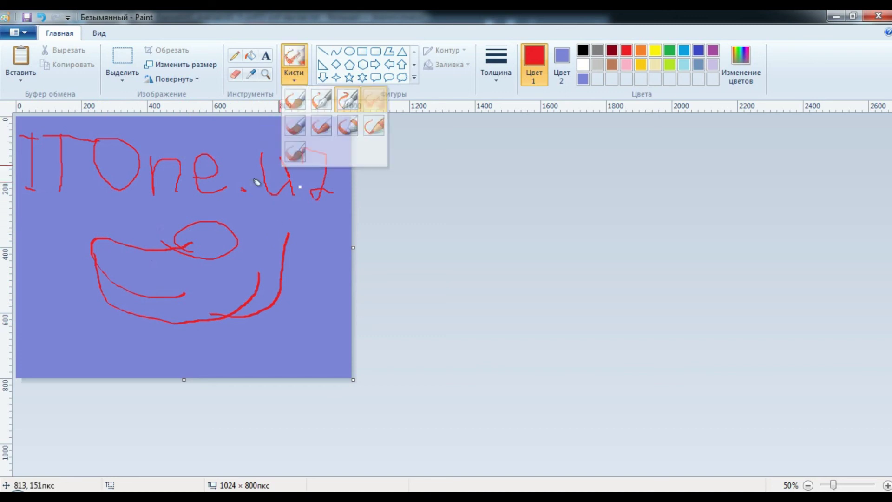
pyautogui.moveTo(77, 223)
pyautogui.mouseDown()
pyautogui.moveTo(188, 209)
pyautogui.moveTo(196, 225)
pyautogui.mouseUp()
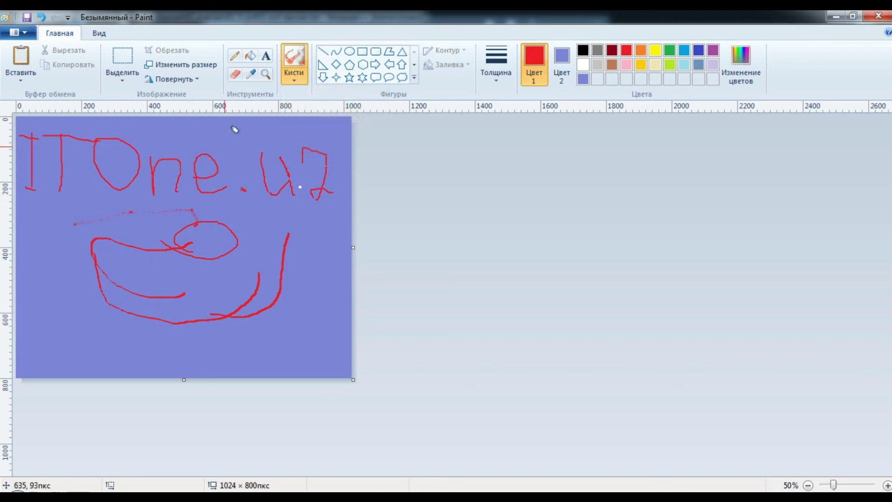
# - Choose the oil brush and paint three thick red strokes down the right side and along the lower part of the drawing
pyautogui.click(294, 74)
pyautogui.click(293, 127)
pyautogui.moveTo(315, 297)
pyautogui.mouseDown()
pyautogui.moveTo(290, 211)
pyautogui.moveTo(322, 201)
pyautogui.mouseUp()
pyautogui.moveTo(319, 262)
pyautogui.mouseDown()
pyautogui.moveTo(317, 304)
pyautogui.moveTo(201, 337)
pyautogui.moveTo(116, 318)
pyautogui.mouseUp()
pyautogui.moveTo(66, 264)
pyautogui.mouseDown()
pyautogui.moveTo(140, 352)
pyautogui.moveTo(246, 343)
pyautogui.mouseUp()
# - Choose the crayon brush and draw a large open red loop around the sprayed line, ending near the oval
pyautogui.click(303, 77)
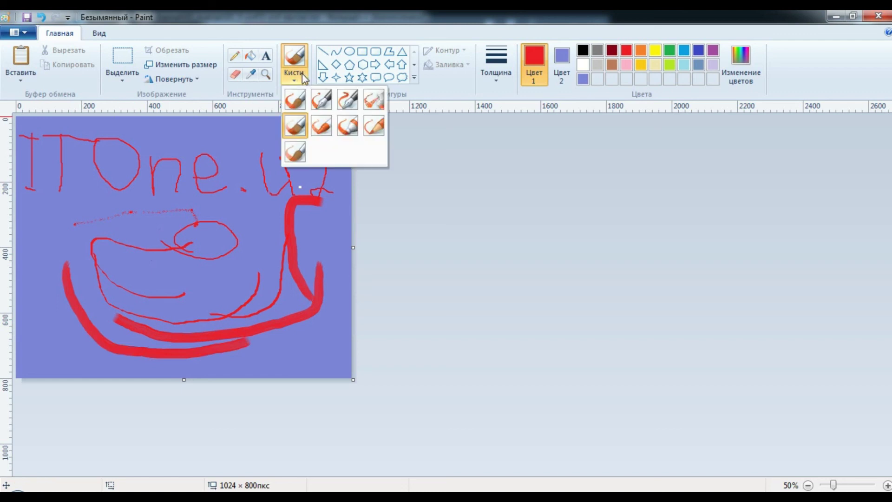
pyautogui.click(295, 152)
pyautogui.moveTo(218, 241)
pyautogui.mouseDown()
pyautogui.moveTo(122, 247)
pyautogui.moveTo(203, 224)
pyautogui.mouseUp()
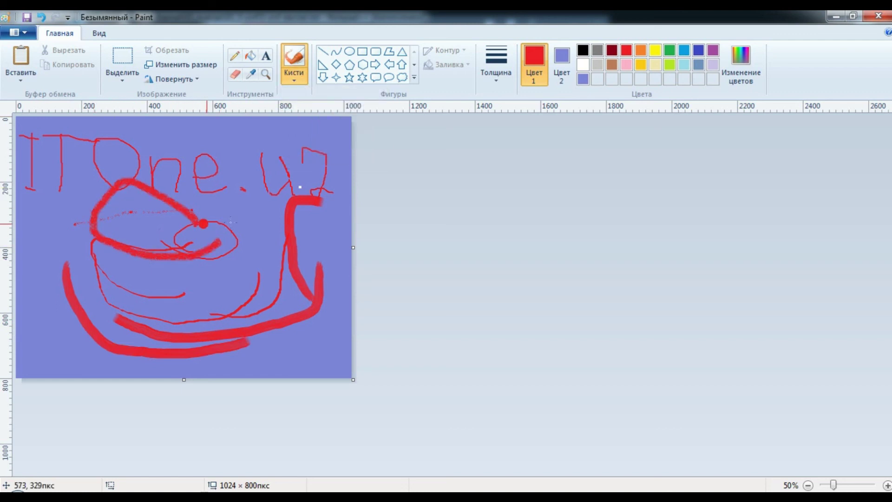
# - Choose the marker brush and draw overlapping thick red loops over the end of the handwritten text
pyautogui.click(294, 77)
pyautogui.click(347, 125)
pyautogui.moveTo(283, 204)
pyautogui.mouseDown()
pyautogui.moveTo(223, 181)
pyautogui.moveTo(260, 153)
pyautogui.moveTo(273, 173)
pyautogui.mouseUp()
# - Choose the natural pencil brush and draw thin red strokes down the canvas's left side below the handwriting
pyautogui.click(294, 65)
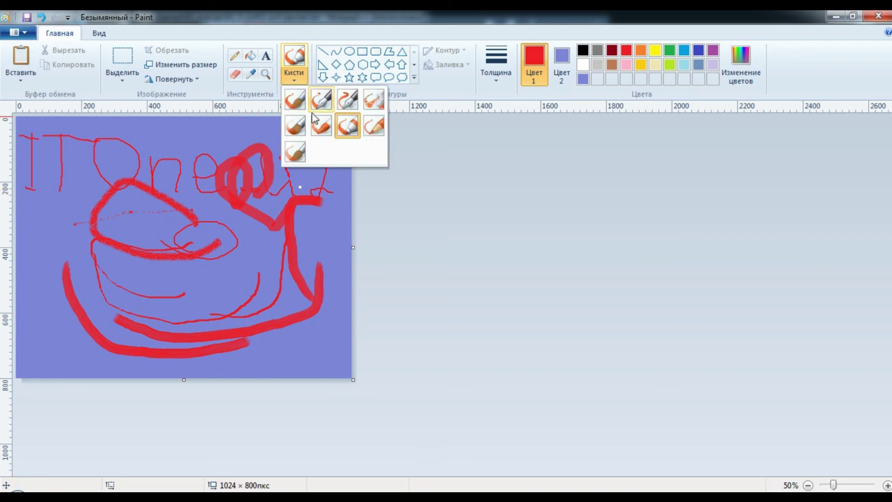
pyautogui.click(374, 126)
pyautogui.moveTo(120, 148); pyautogui.dragTo(47, 293)
pyautogui.moveTo(42, 222); pyautogui.dragTo(53, 278)
# - Choose the watercolor brush and paint a broad red zigzag over the middle letters of the handwriting
pyautogui.click(294, 75)
pyautogui.click(295, 151)
pyautogui.moveTo(253, 137)
pyautogui.mouseDown()
pyautogui.moveTo(205, 136)
pyautogui.moveTo(153, 156)
pyautogui.moveTo(223, 186)
pyautogui.mouseUp()
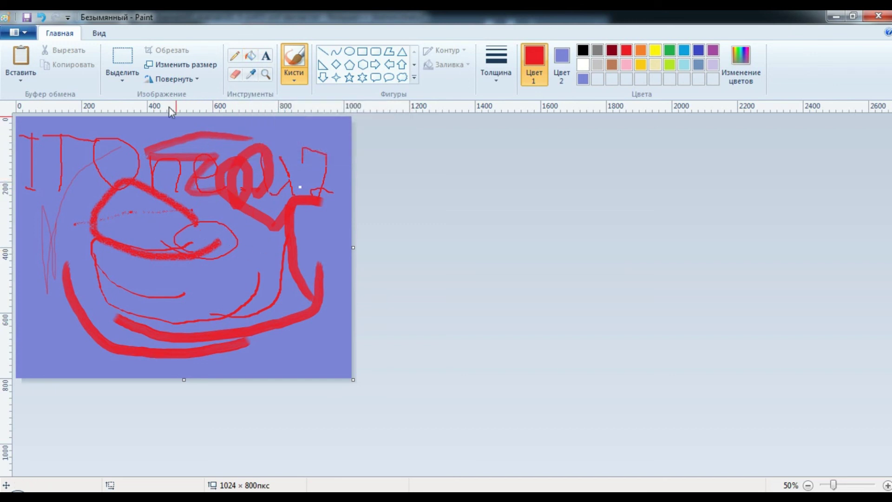
# - Save the drawing to the desktop as a PNG file named test1.png
pyautogui.click(20, 33)
pyautogui.click(213, 20)
pyautogui.click(20, 33)
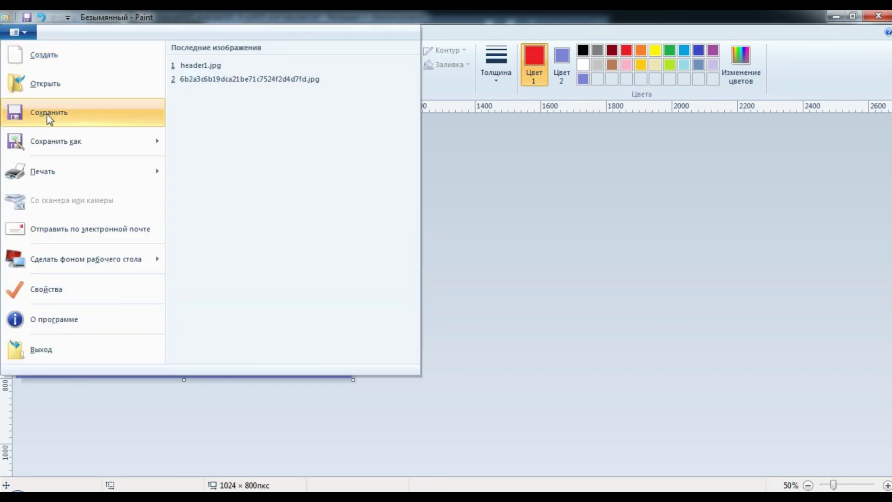
pyautogui.moveTo(143, 141)
pyautogui.click(223, 78)
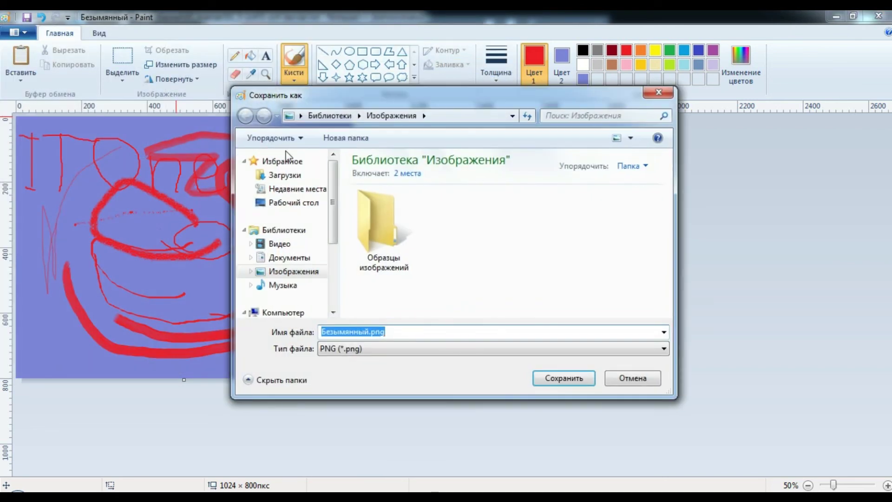
pyautogui.click(292, 202)
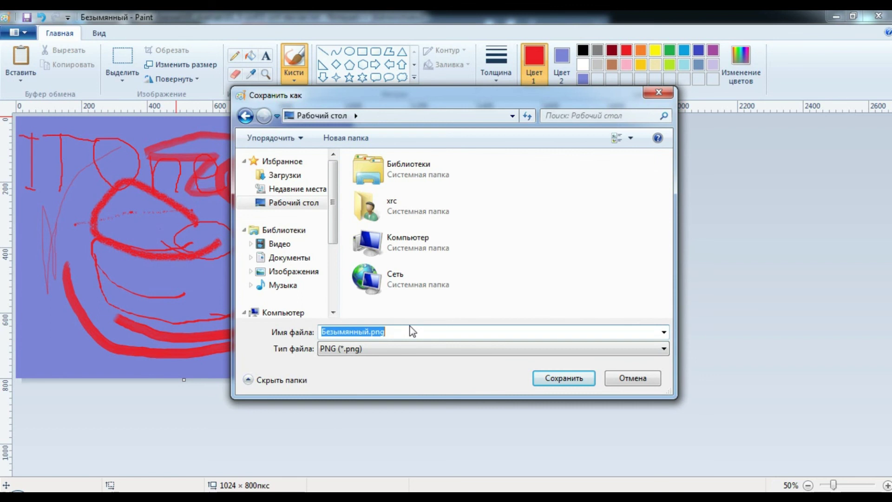
pyautogui.write('test1')
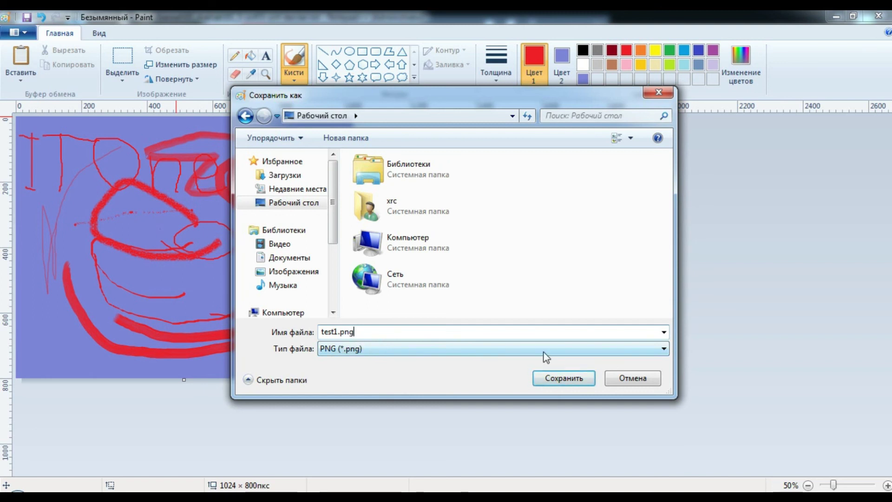
pyautogui.click(548, 381)
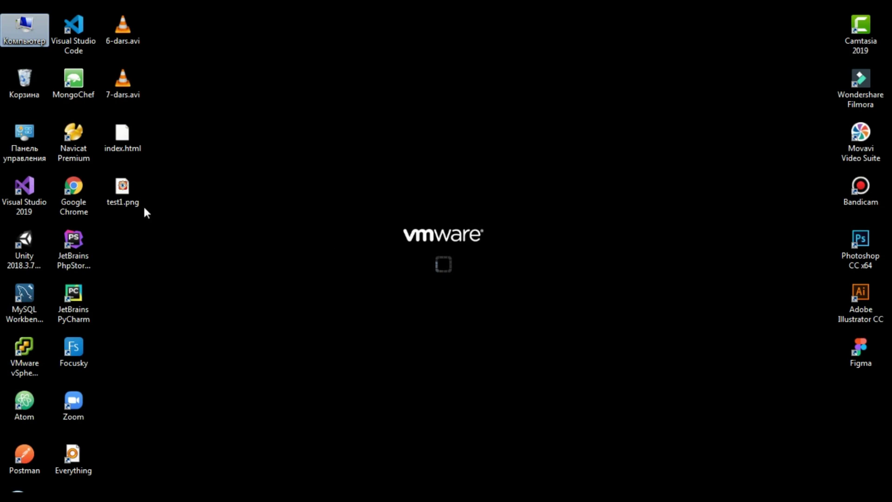
# - Switch to the desktop, open test1.png in the image viewer, examine it zoomed in and out, and close the viewer
pyautogui.click(112, 191)
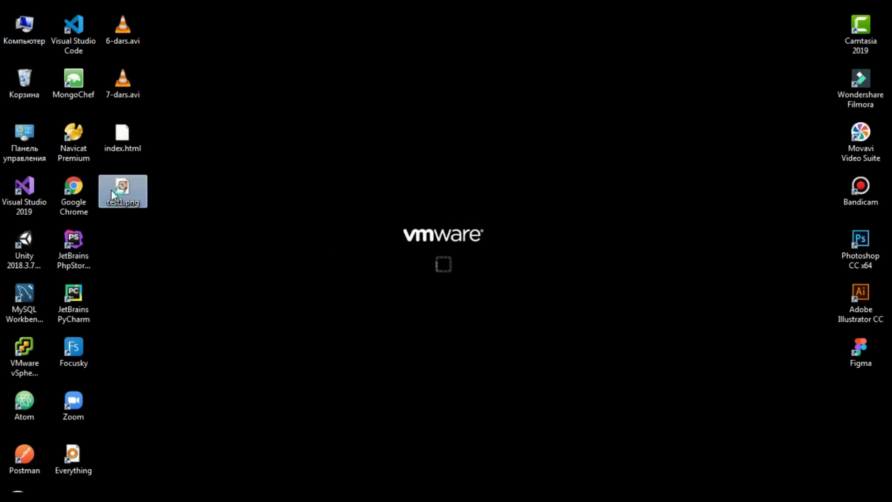
pyautogui.doubleClick(111, 190)
pyautogui.scroll(3, 447, 176)
pyautogui.scroll(-3, 447, 177)
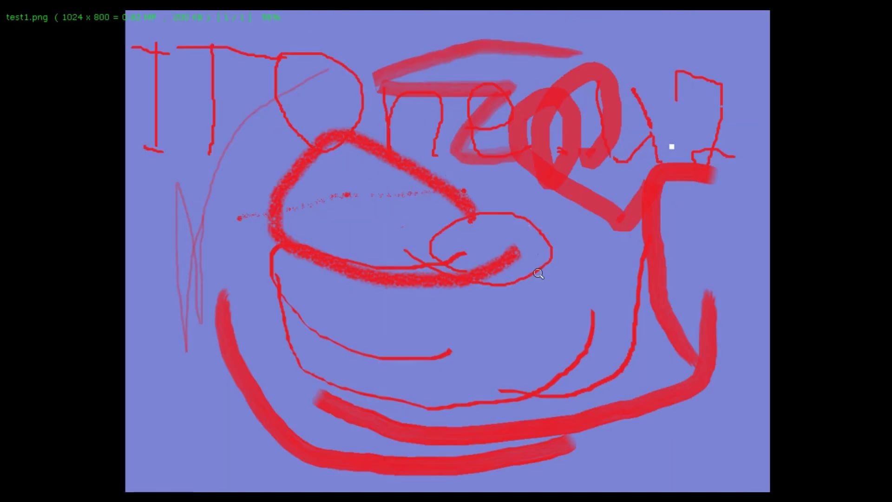
pyautogui.press('Escape')
# - Move index.html to the Recycle Bin and place the test1.png icon apart from the other desktop icons
pyautogui.moveTo(35, 139); pyautogui.dragTo(32, 91)
pyautogui.moveTo(123, 188); pyautogui.dragTo(129, 138)
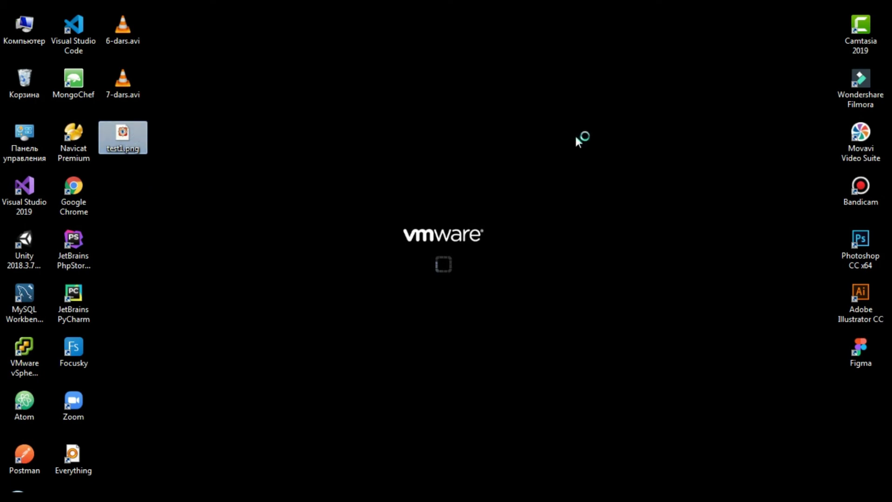
pyautogui.press('Escape')
pyautogui.moveTo(126, 138); pyautogui.dragTo(240, 115)
# - Set test1.png as the desktop background and refresh the desktop
pyautogui.rightClick(219, 76)
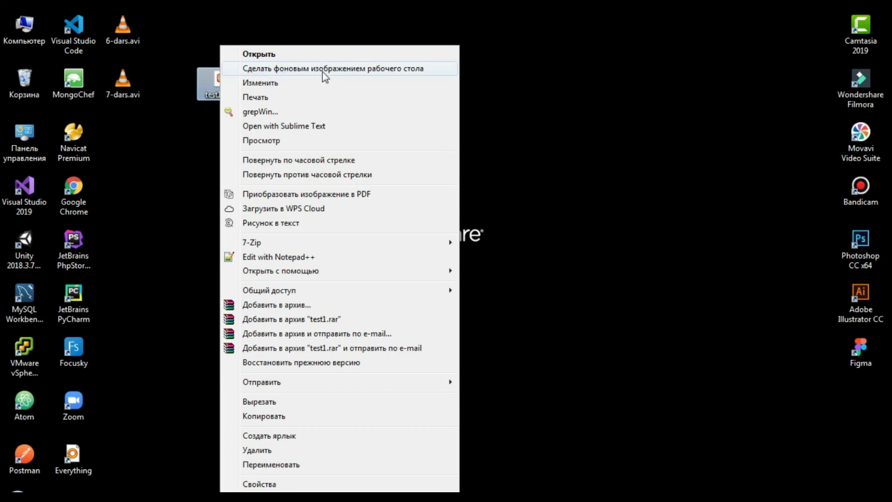
pyautogui.click(393, 71)
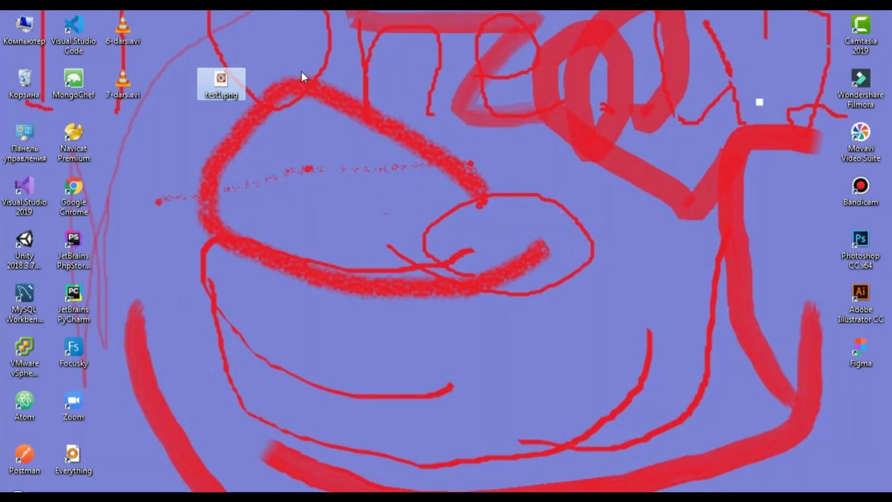
pyautogui.moveTo(178, 48); pyautogui.dragTo(307, 198)
pyautogui.rightClick(405, 188)
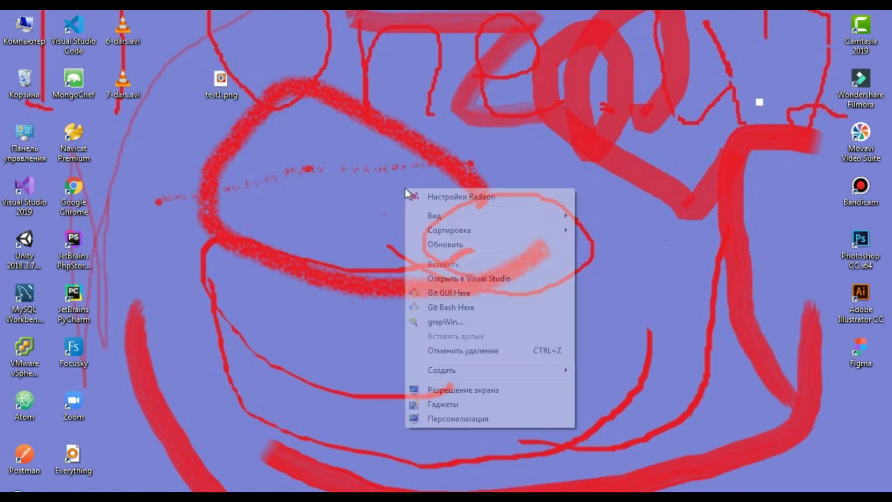
pyautogui.click(446, 241)
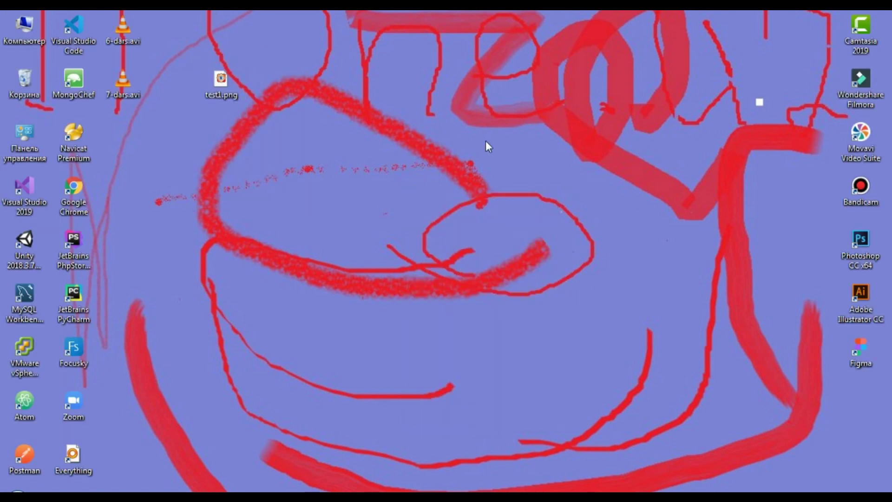